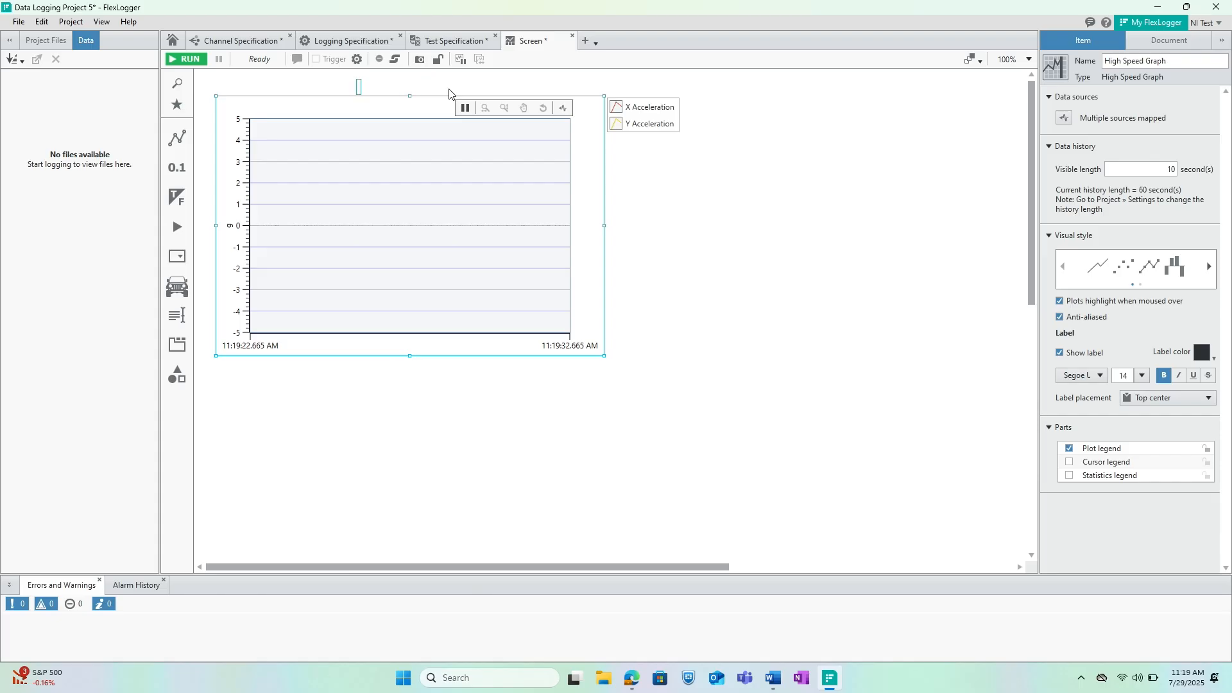
# Rename the high speed graph as Accelerations.
pyautogui.write('Accelerations')
pyautogui.press('Return')
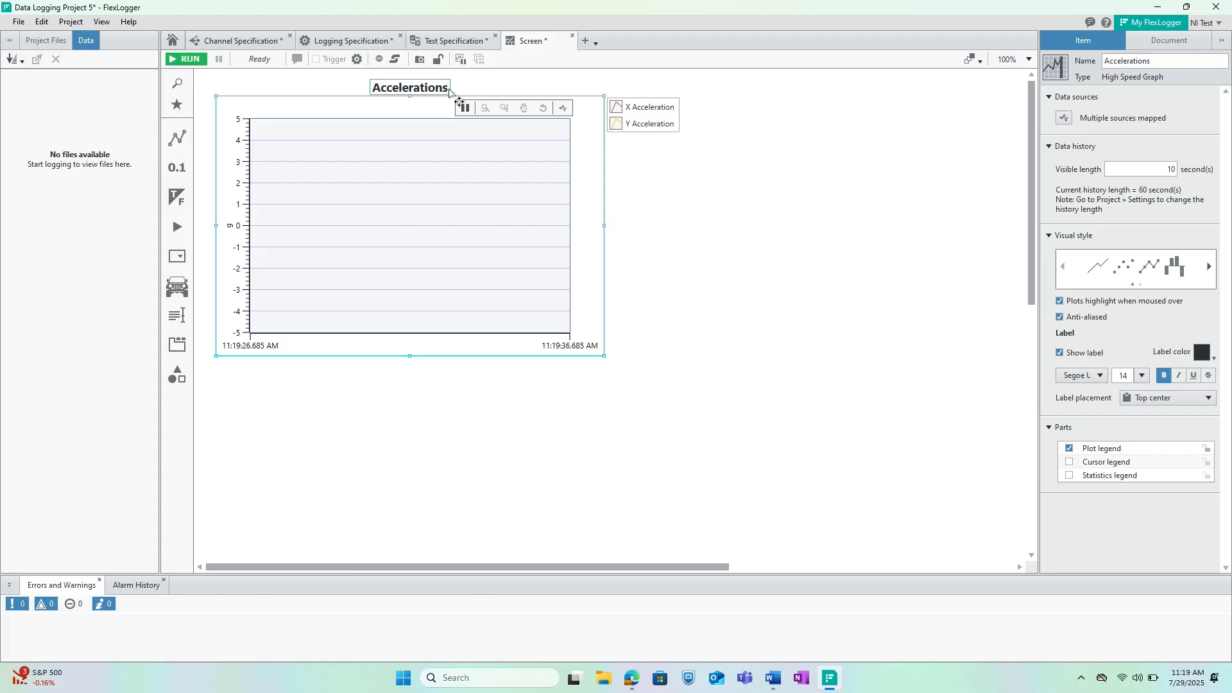
pyautogui.click(690, 211)
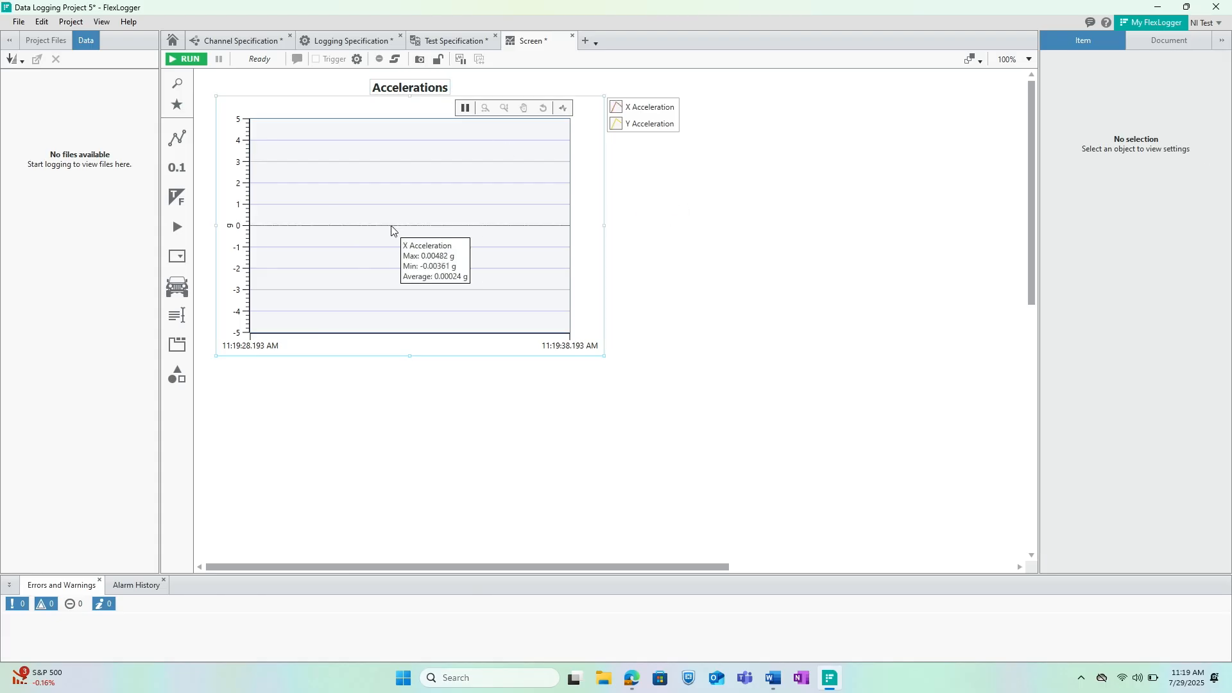
# Format the Accelerations graph's vertical axis with size 11 bold for both the content font and the label font.
pyautogui.click(233, 173)
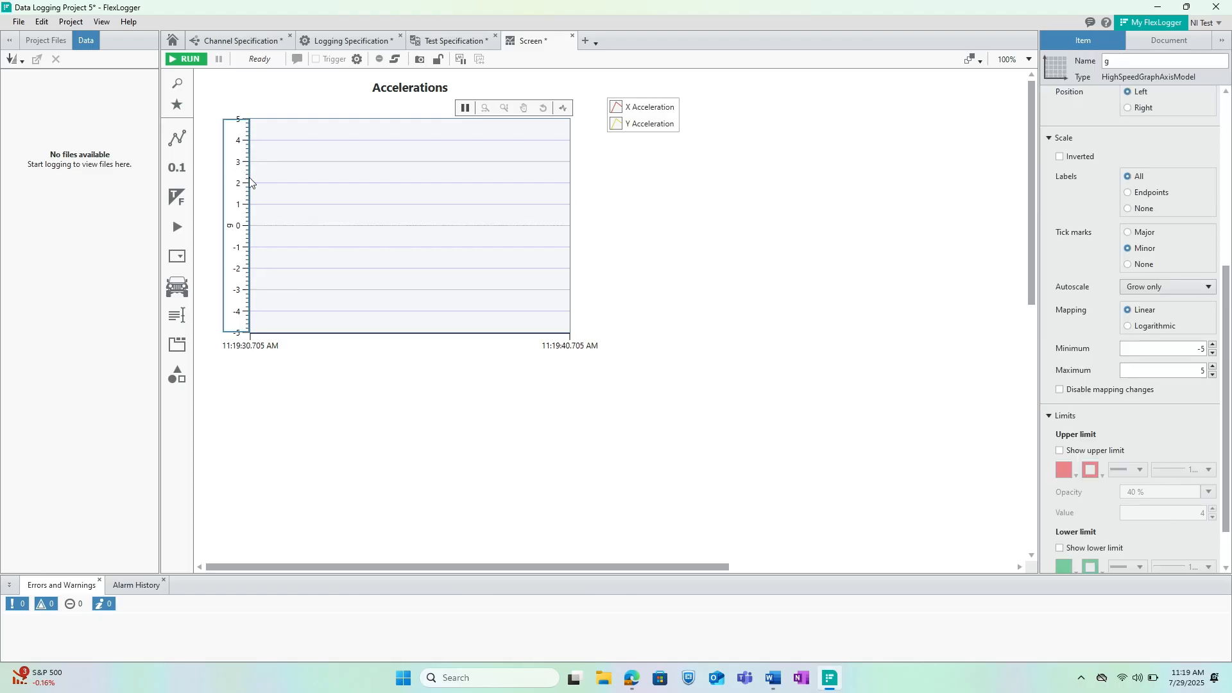
pyautogui.scroll(5, 1130, 267)
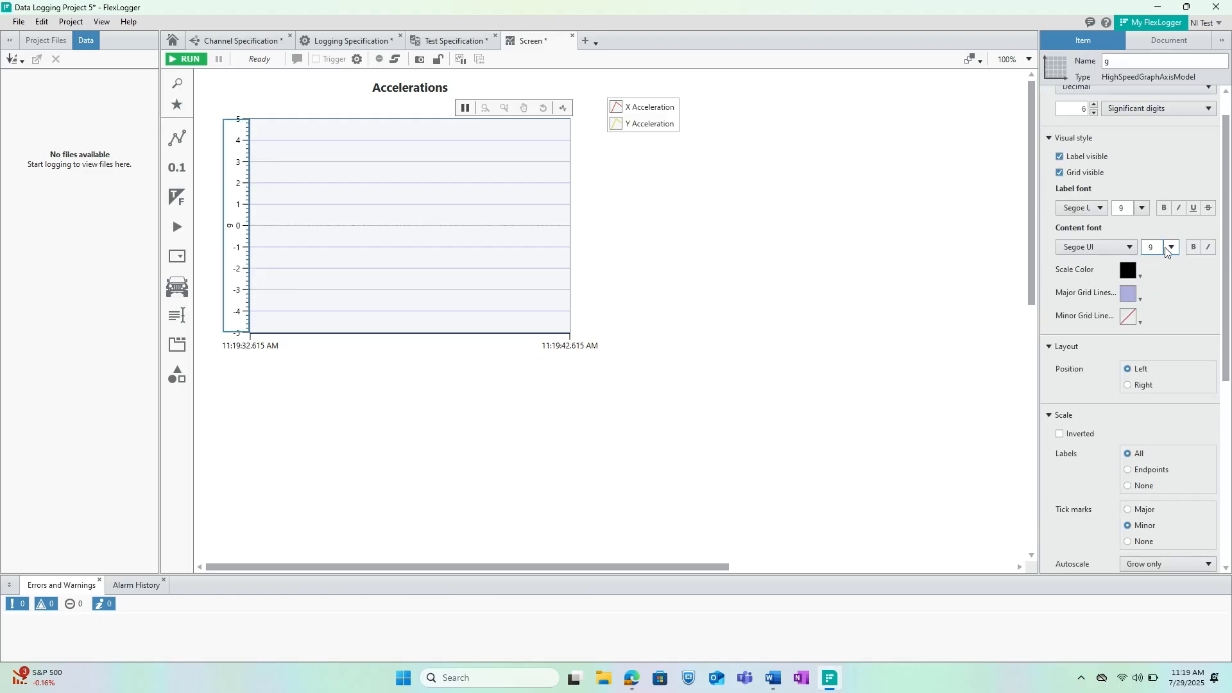
pyautogui.click(1172, 246)
pyautogui.click(1153, 302)
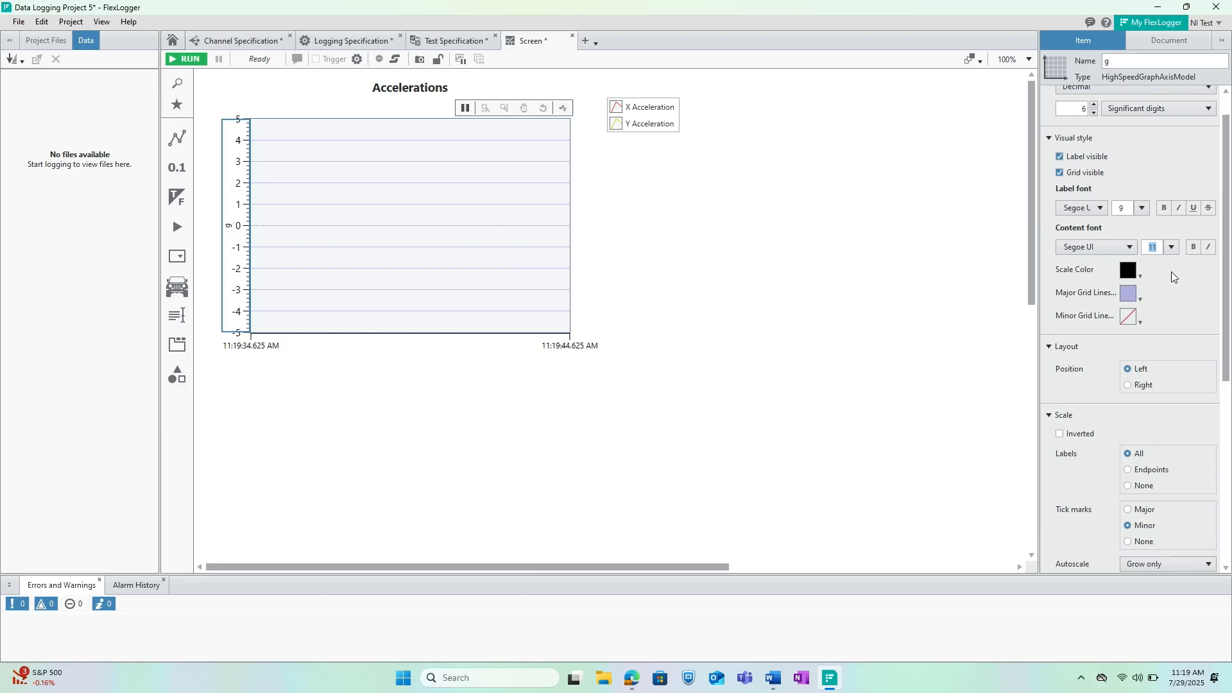
pyautogui.click(1192, 250)
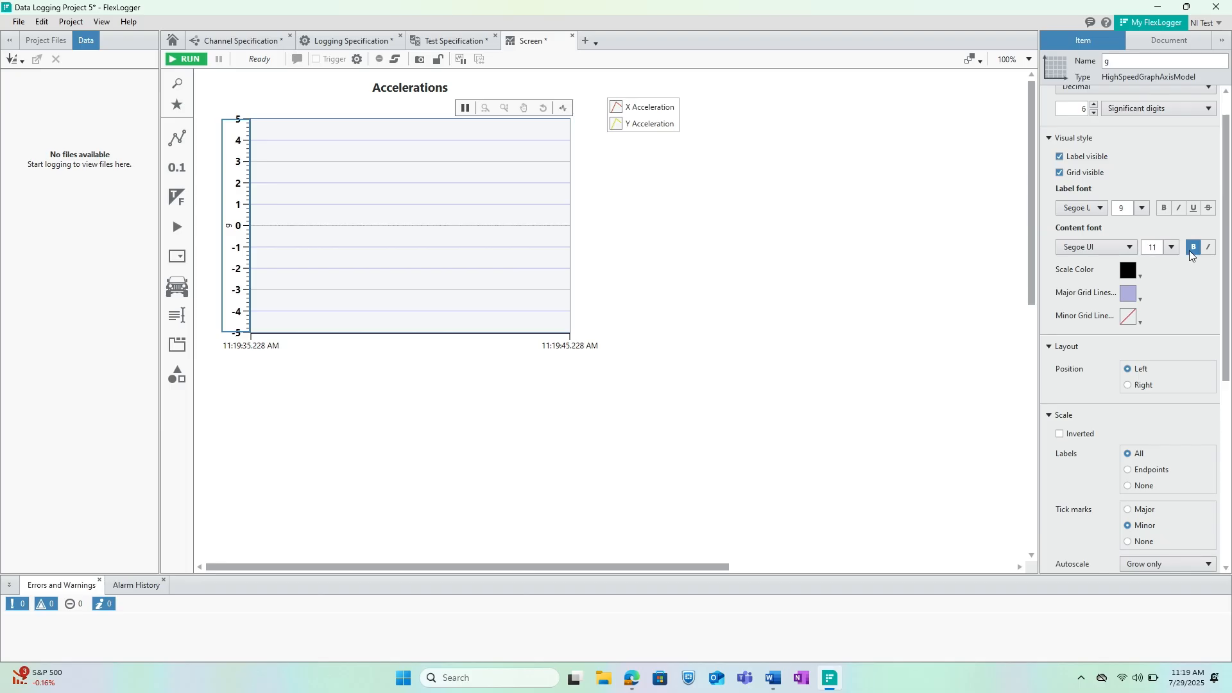
pyautogui.click(1142, 208)
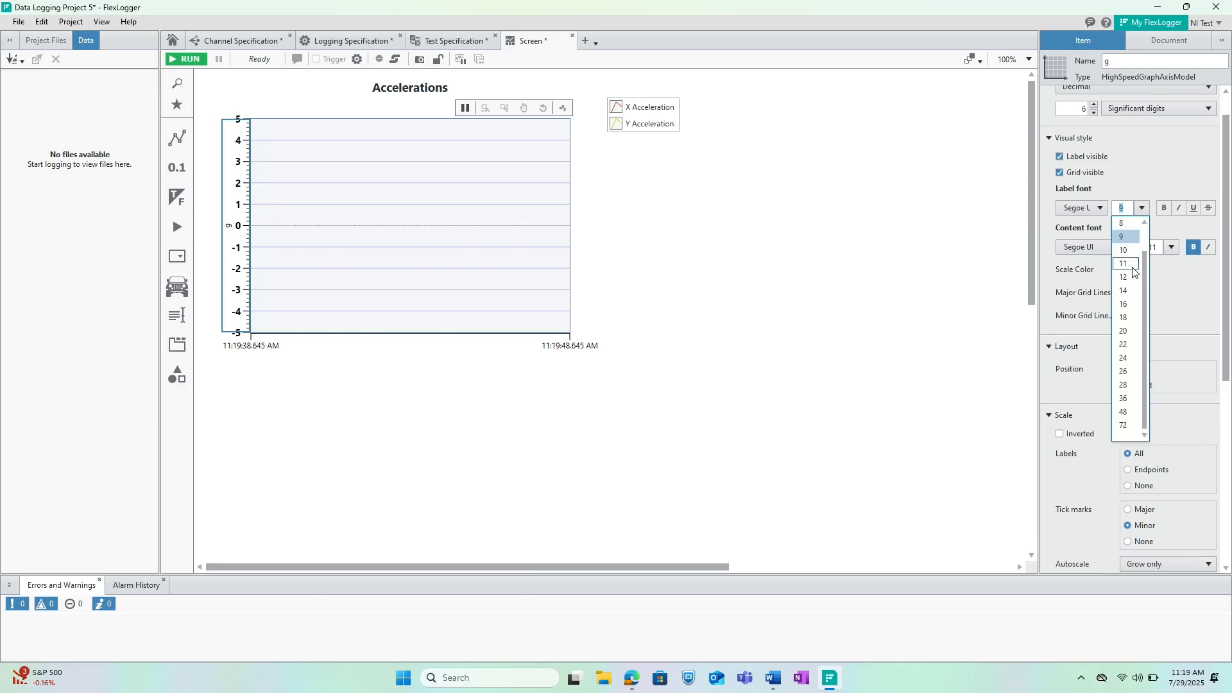
pyautogui.click(1135, 265)
pyautogui.click(1165, 209)
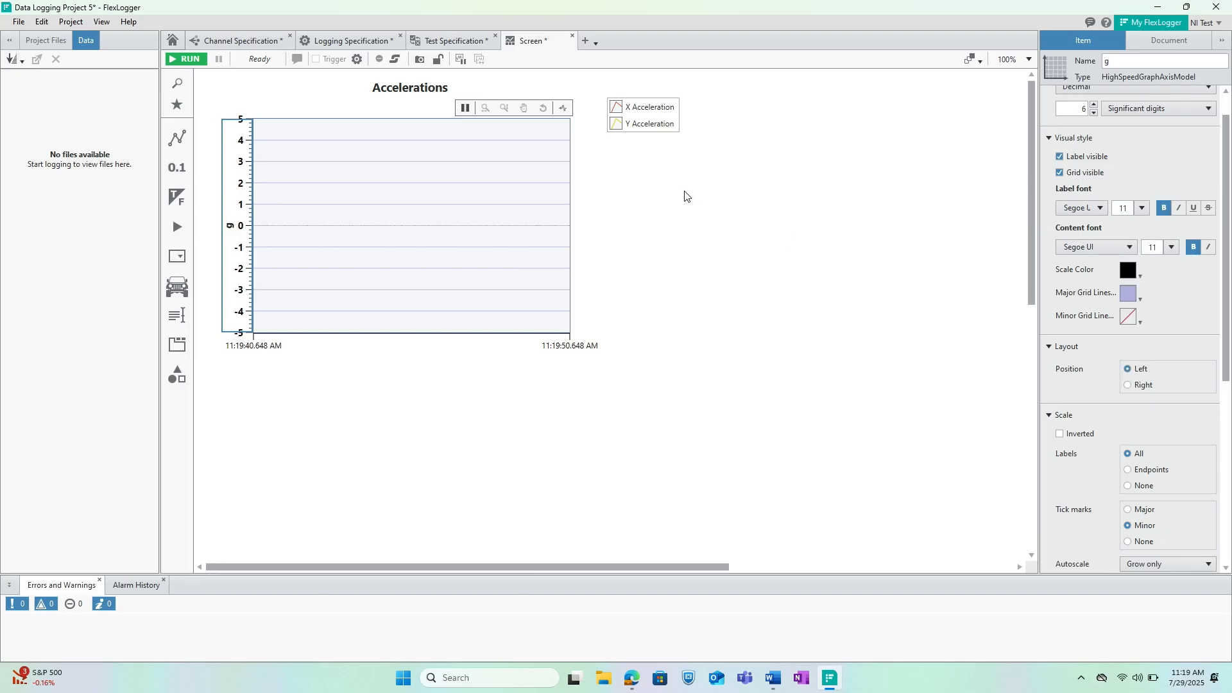
pyautogui.click(837, 261)
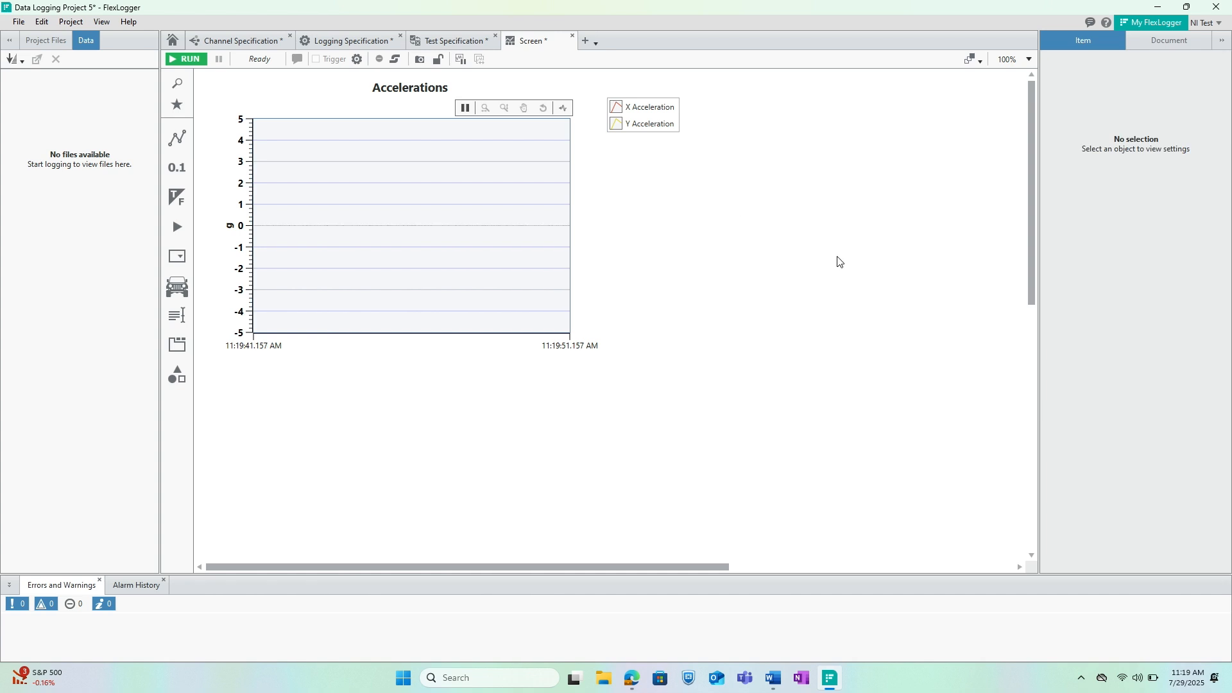
# Add a Long History Graph beside the Accelerations graph and map it to the Motor Temp channel.
pyautogui.click(173, 136)
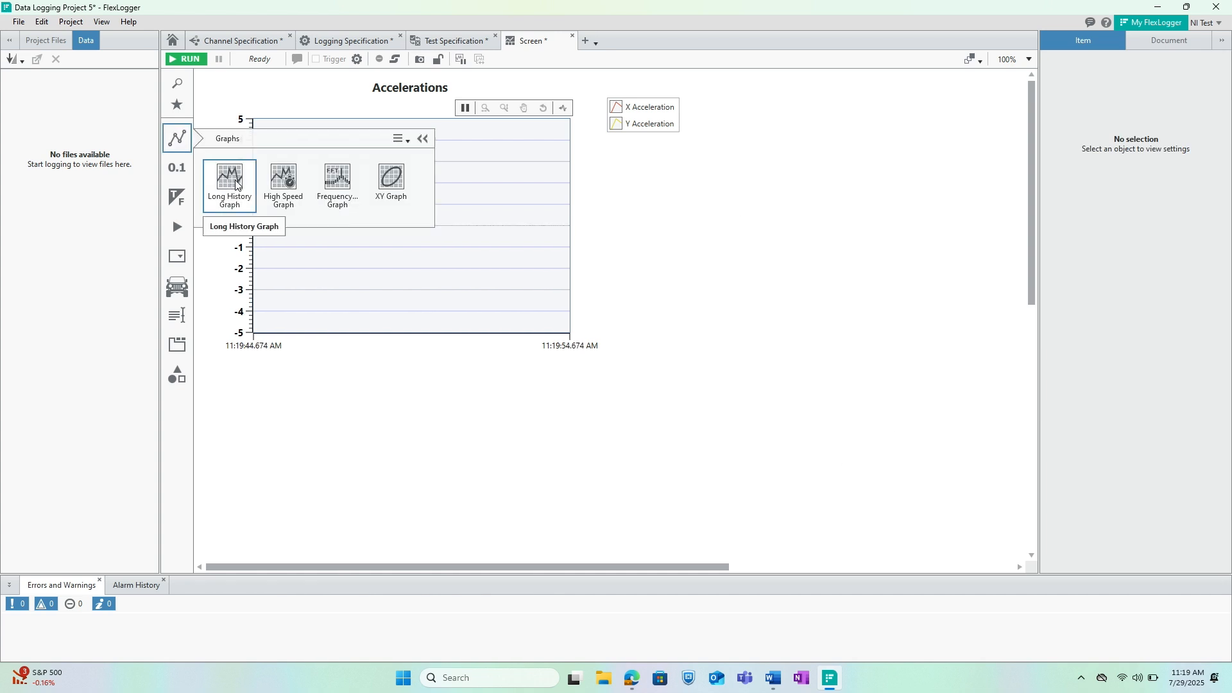
pyautogui.moveTo(222, 176); pyautogui.dragTo(883, 229)
pyautogui.click(924, 246)
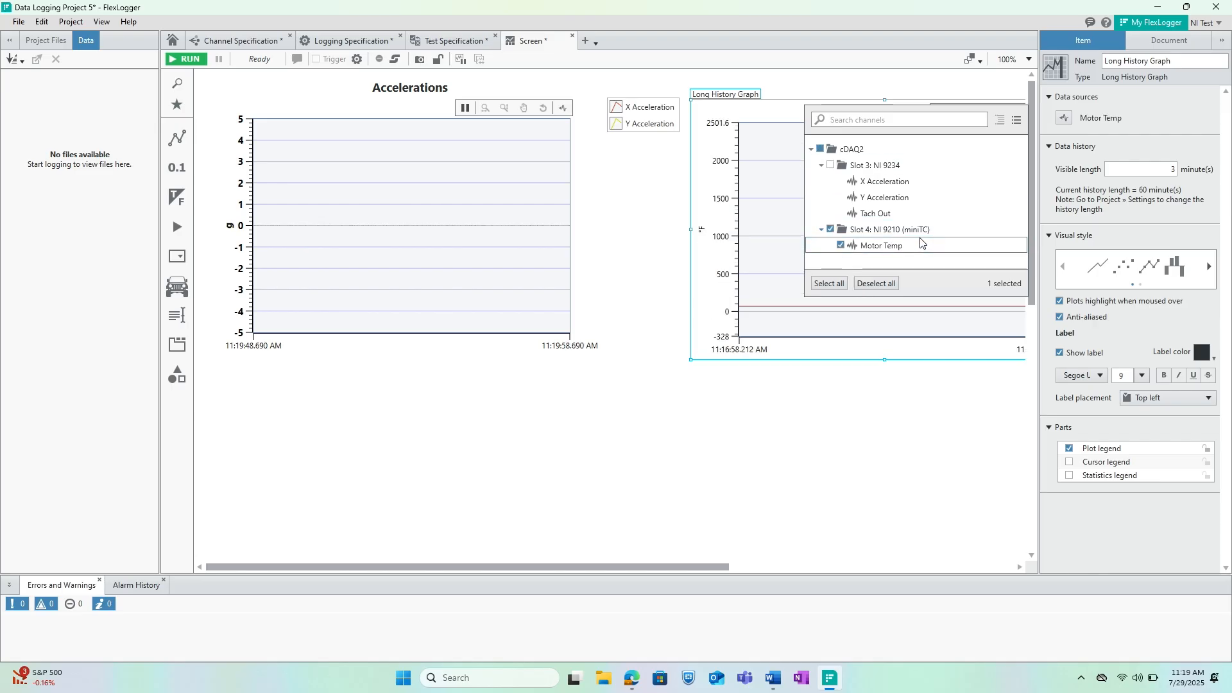
pyautogui.click(1021, 59)
pyautogui.click(1054, 122)
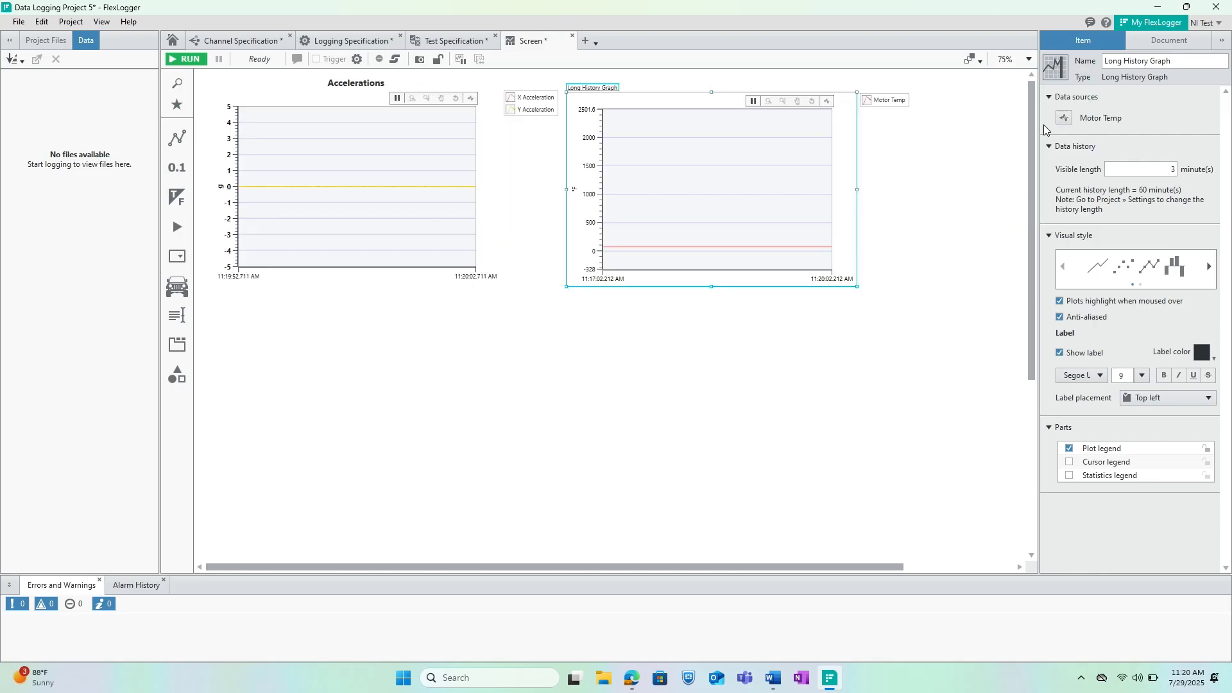
pyautogui.click(1011, 60)
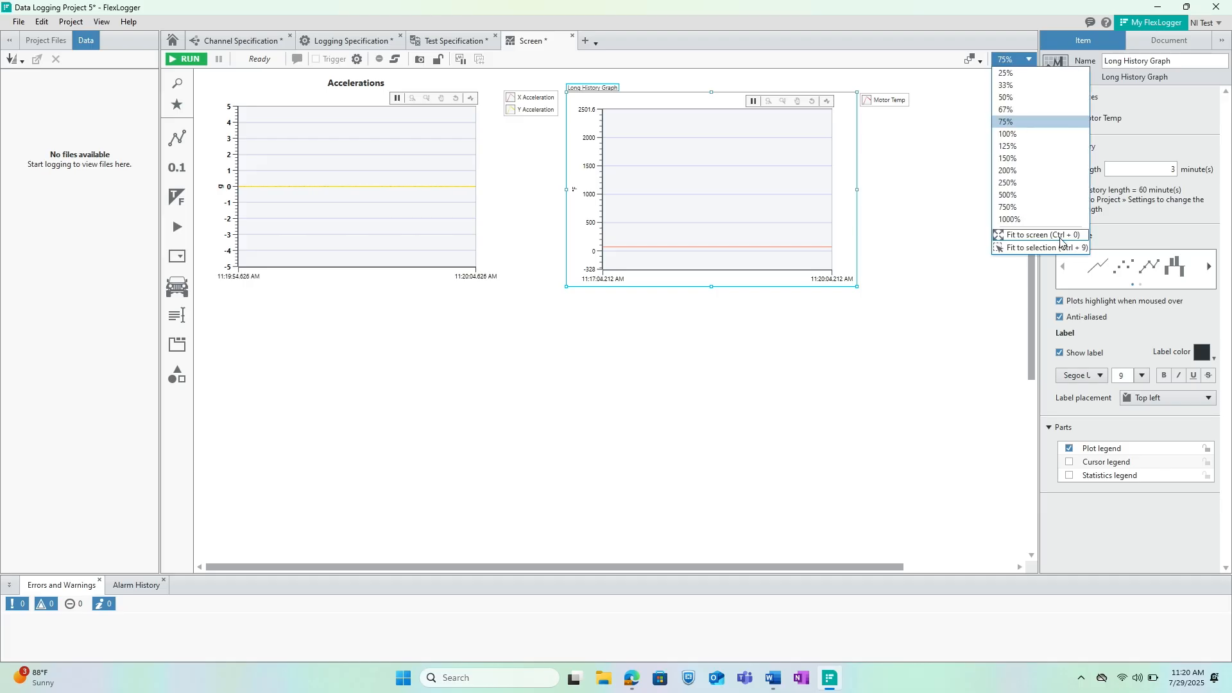
pyautogui.click(1060, 238)
pyautogui.click(1009, 61)
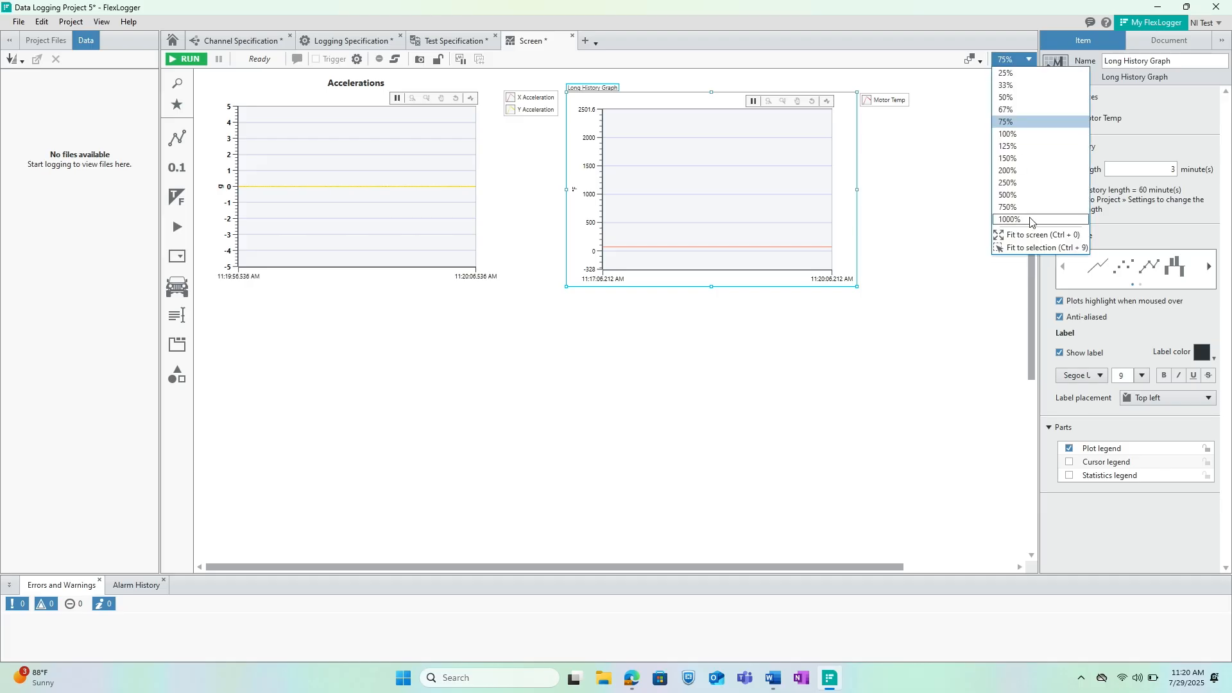
pyautogui.click(1031, 237)
pyautogui.click(930, 155)
# Rename the long history graph as Temperature.
pyautogui.click(744, 123)
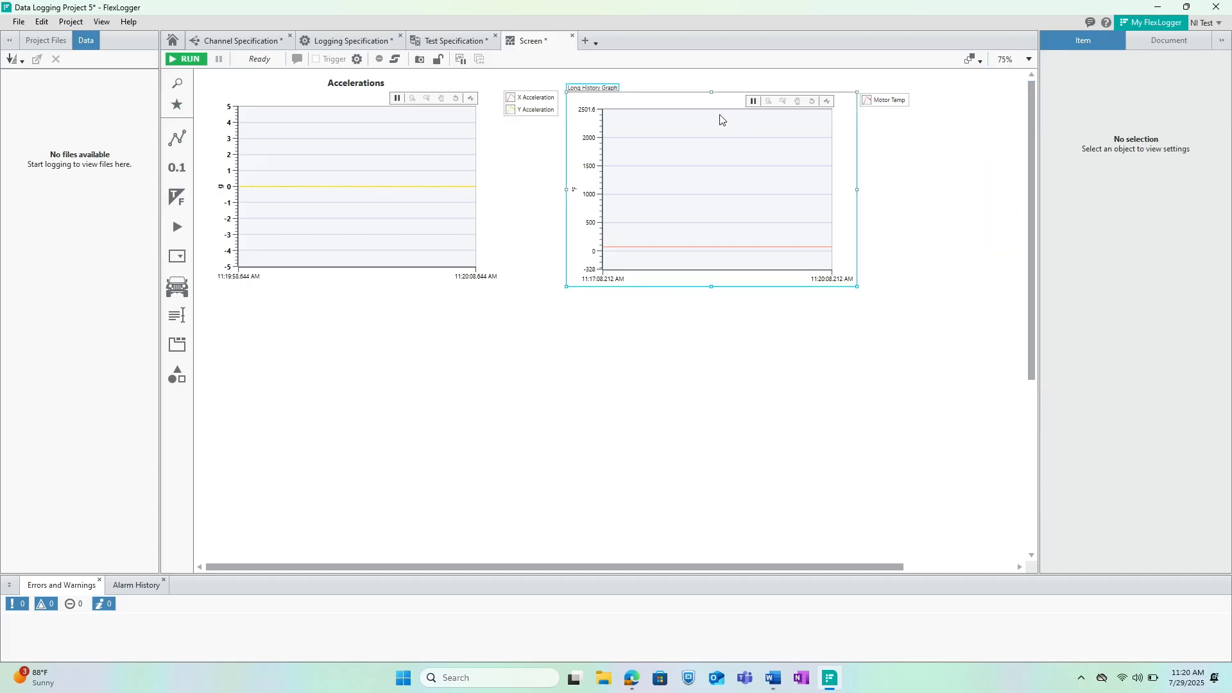
pyautogui.tripleClick(599, 90)
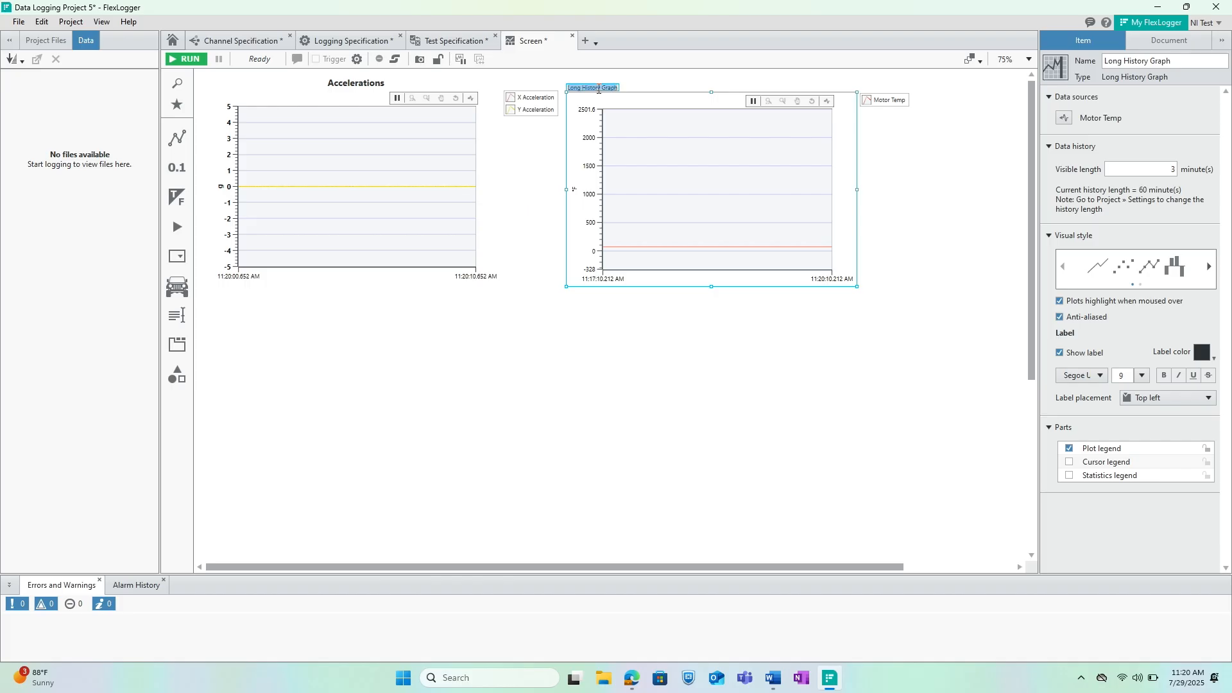
pyautogui.write('Temperature')
# Place the Temperature graph's label at top center and format it in bold at size 16.
pyautogui.click(1188, 398)
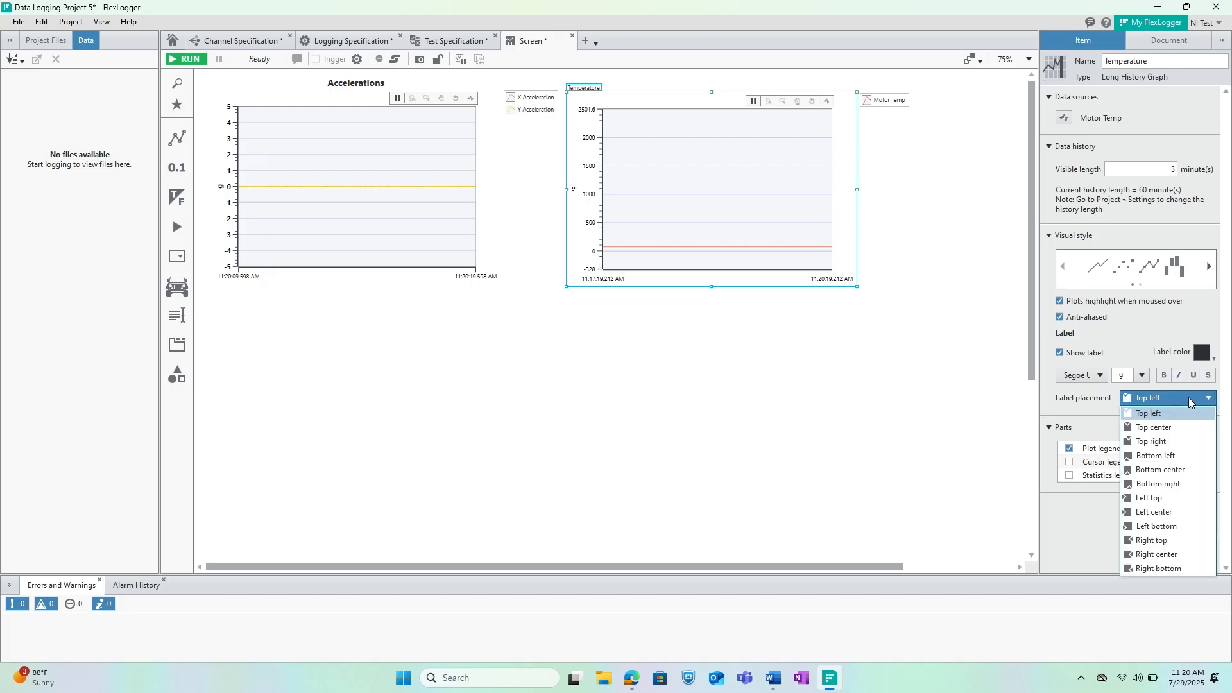
pyautogui.click(1153, 428)
pyautogui.click(1163, 376)
pyautogui.click(1142, 376)
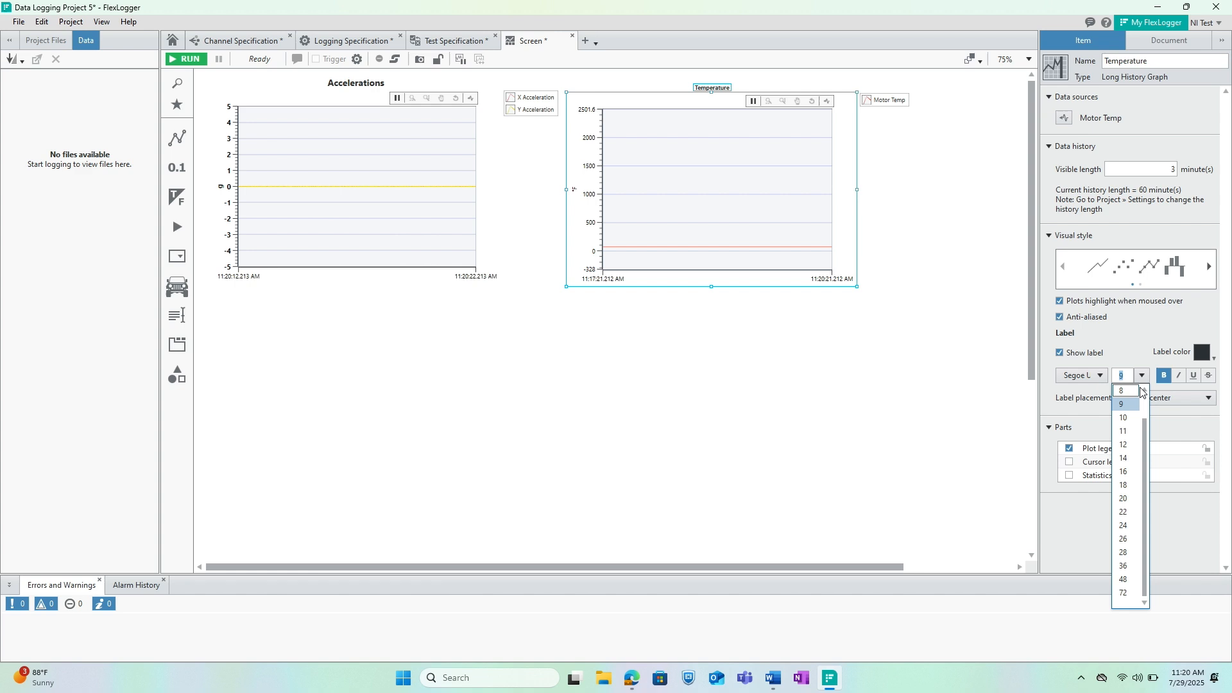
pyautogui.click(1136, 473)
pyautogui.click(507, 376)
# Add a High Speed Graph below the Accelerations graph and map it to the Tach Out channel.
pyautogui.click(256, 241)
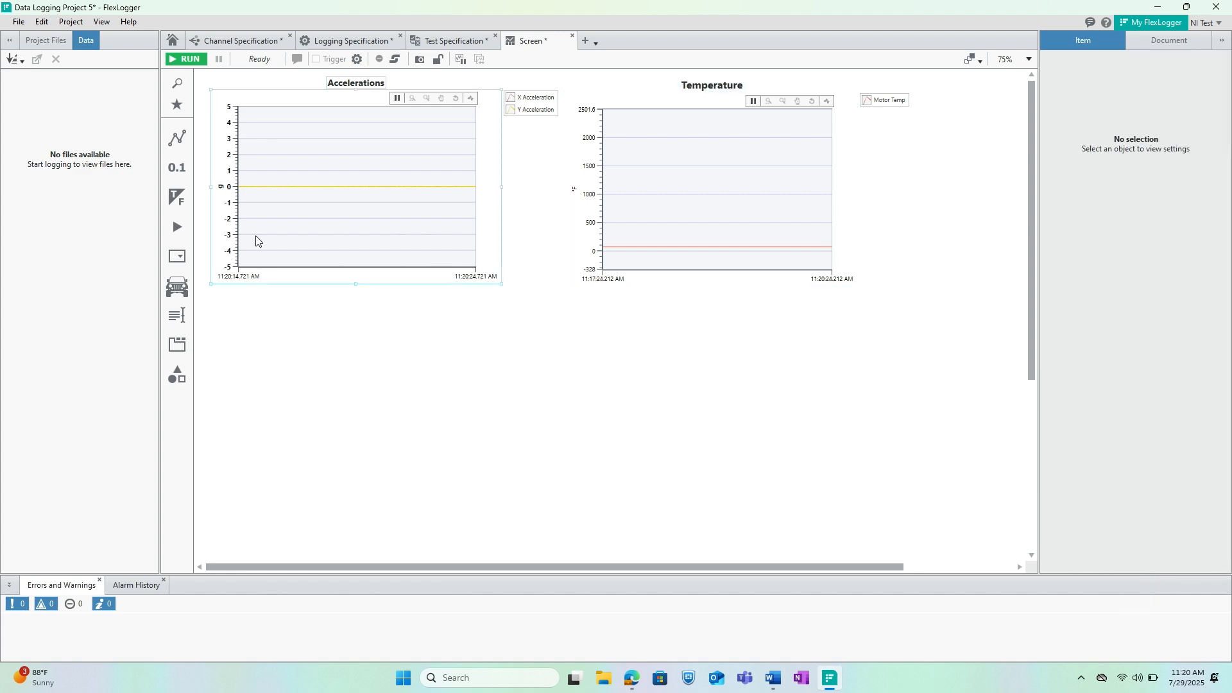
pyautogui.click(177, 138)
pyautogui.moveTo(308, 215); pyautogui.dragTo(367, 414)
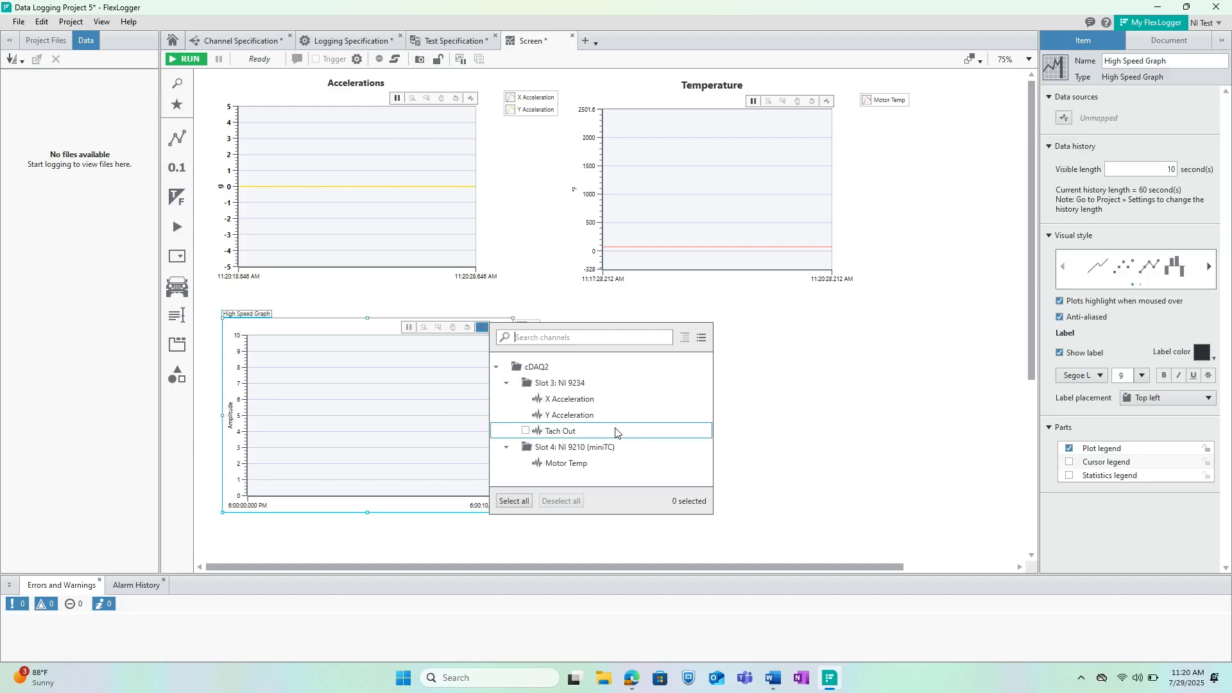
pyautogui.click(599, 432)
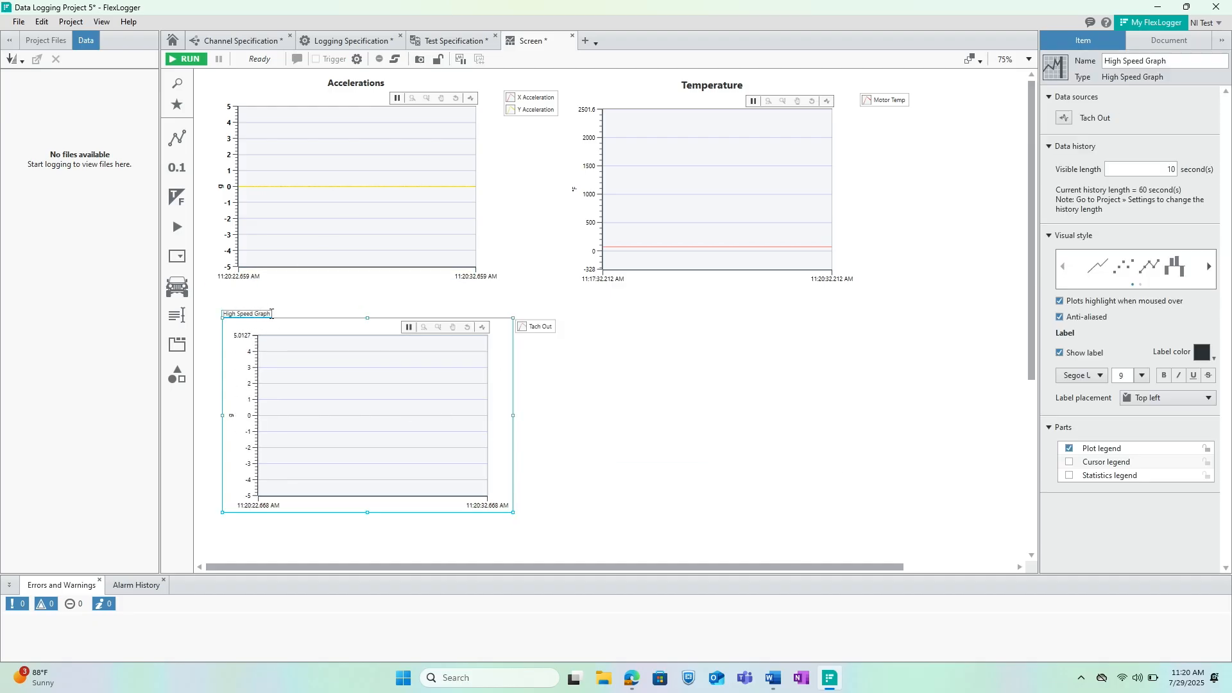
# Rename the Tach Out graph as Tachometer and format its label in bold at size 14, placed top center.
pyautogui.moveTo(237, 314); pyautogui.dragTo(257, 314)
pyautogui.write('S')
pyautogui.click(1142, 375)
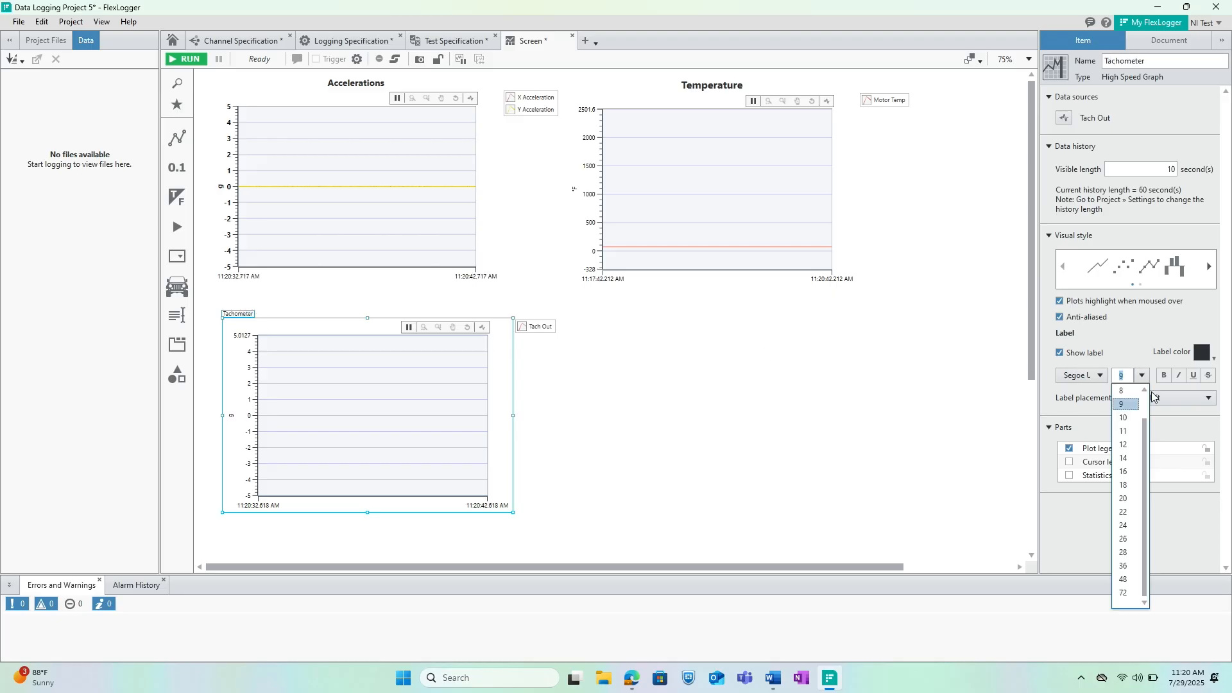
pyautogui.click(1124, 458)
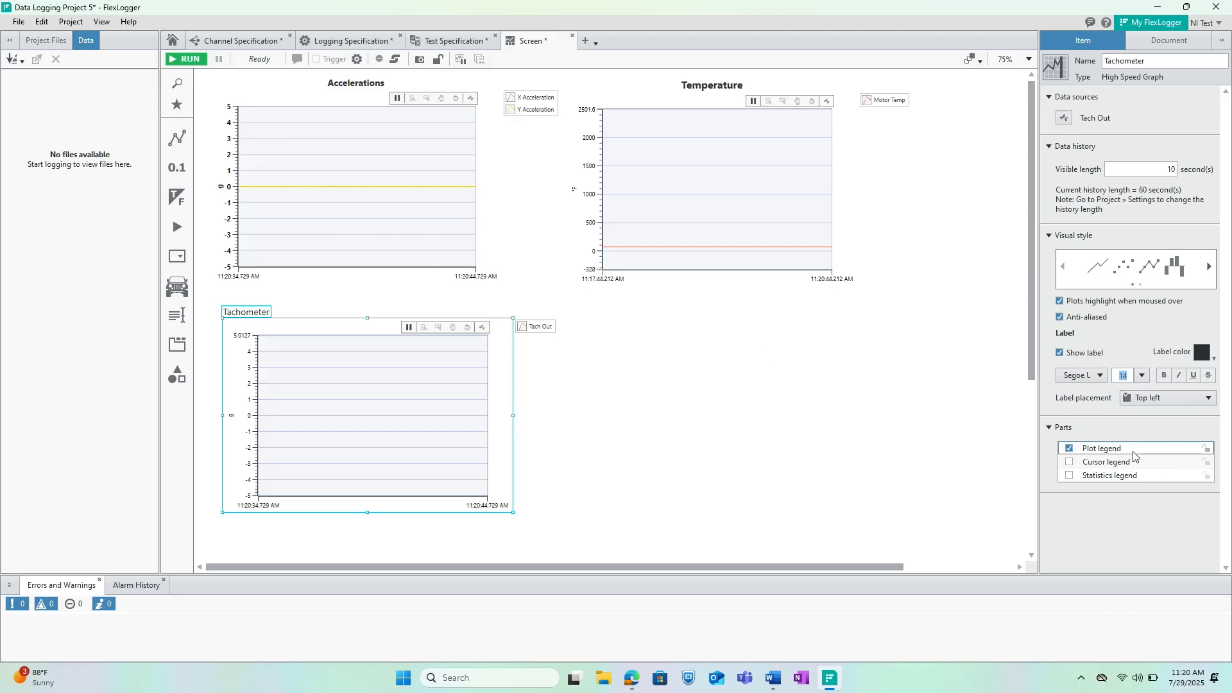
pyautogui.click(1165, 376)
pyautogui.click(1169, 398)
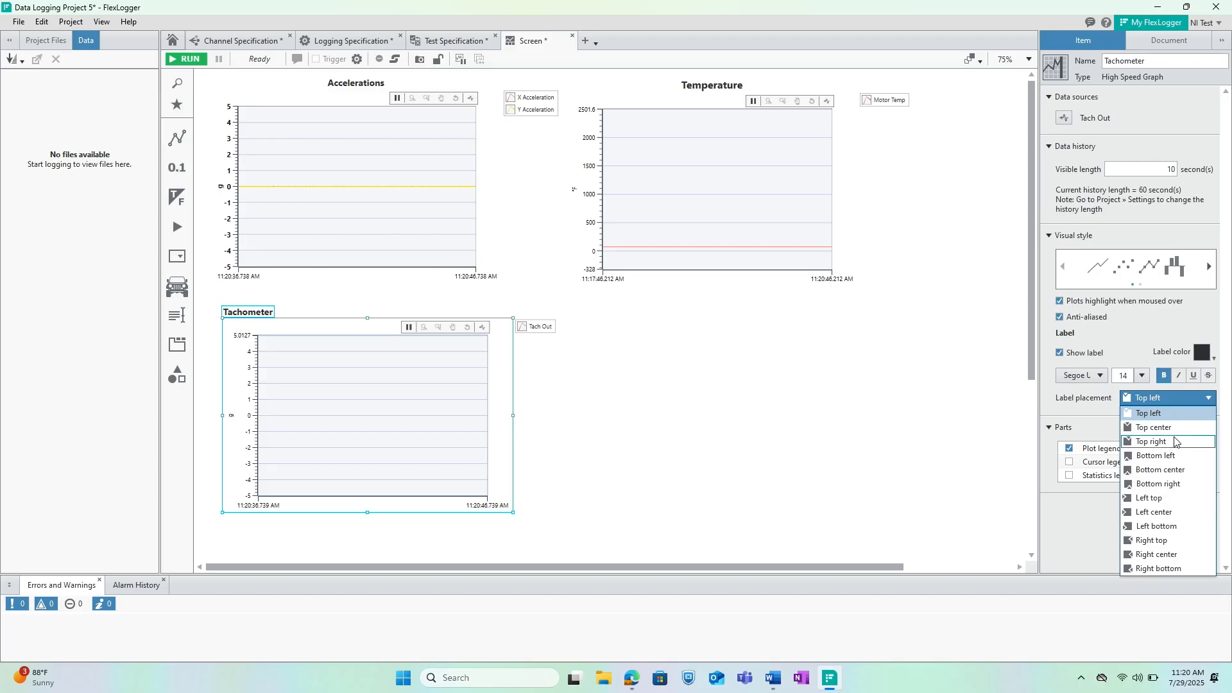
pyautogui.click(1173, 425)
pyautogui.click(665, 421)
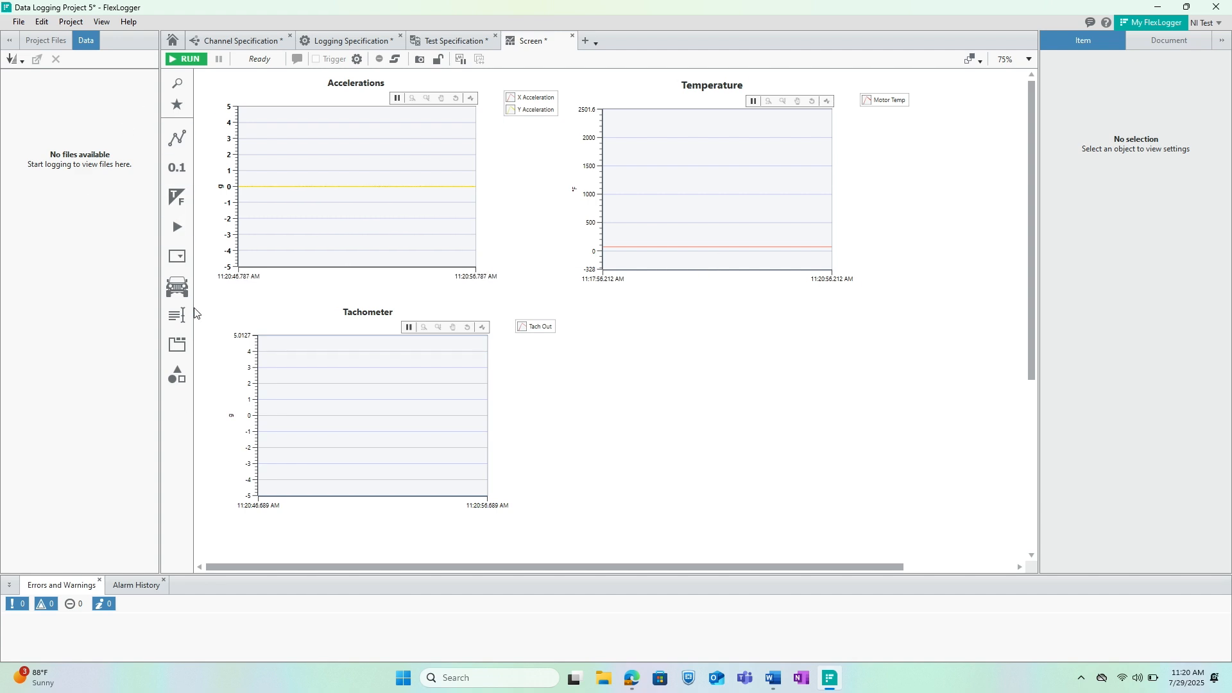
# Add a Vertical Slider in the empty area below the Temperature graph and map it to the Fan Speed Control channel.
pyautogui.click(174, 83)
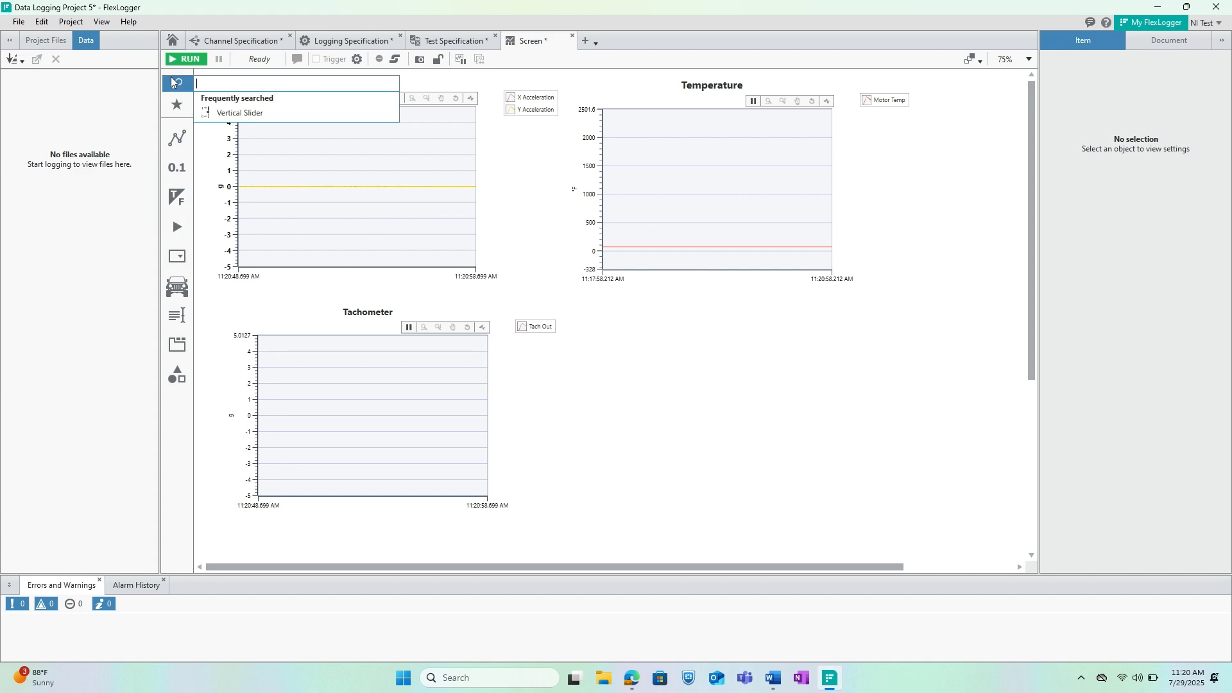
pyautogui.write('ver')
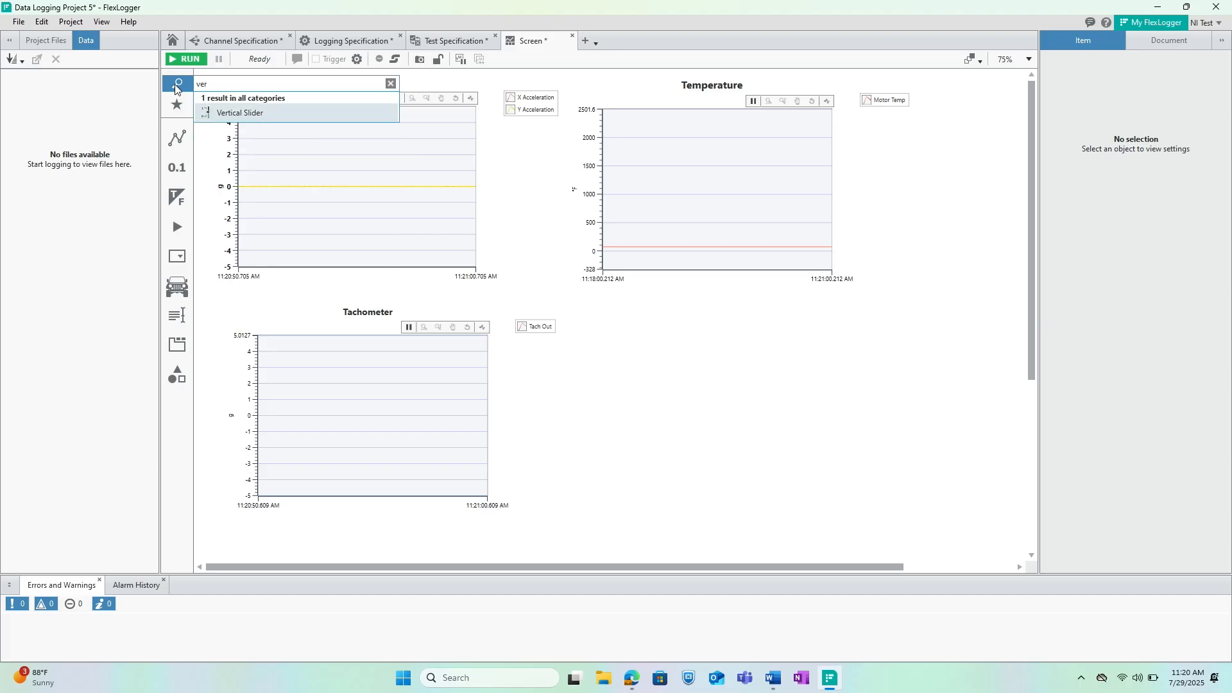
pyautogui.moveTo(205, 109); pyautogui.dragTo(696, 393)
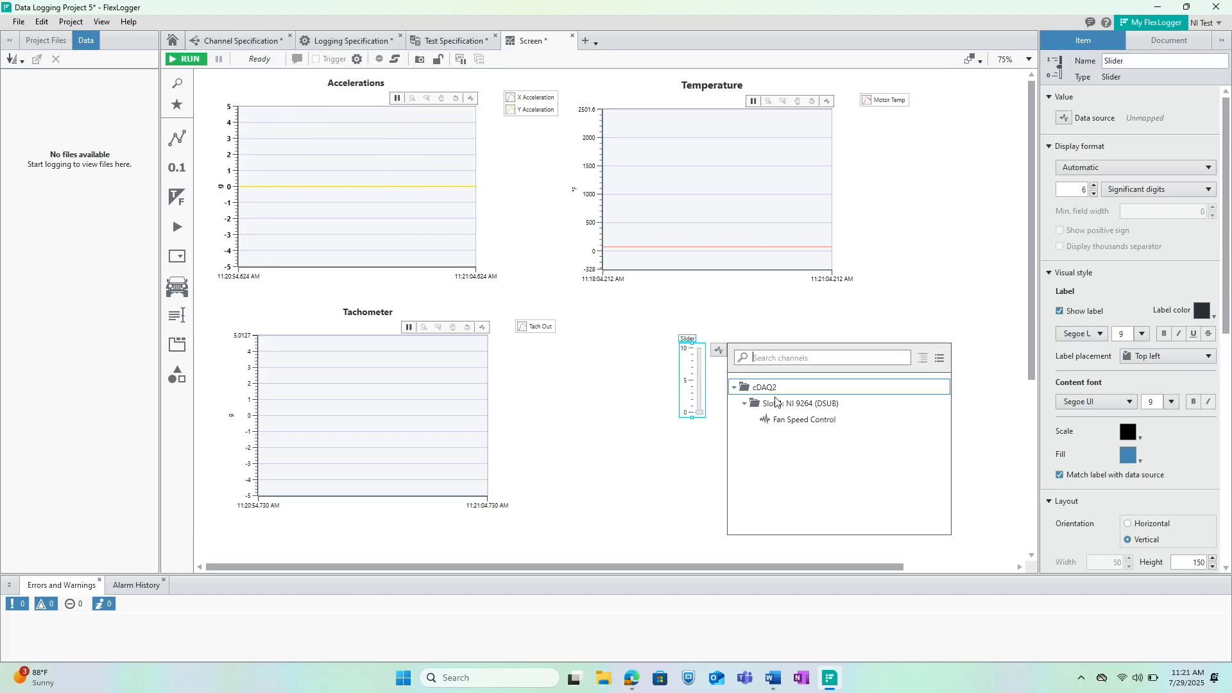
pyautogui.click(802, 420)
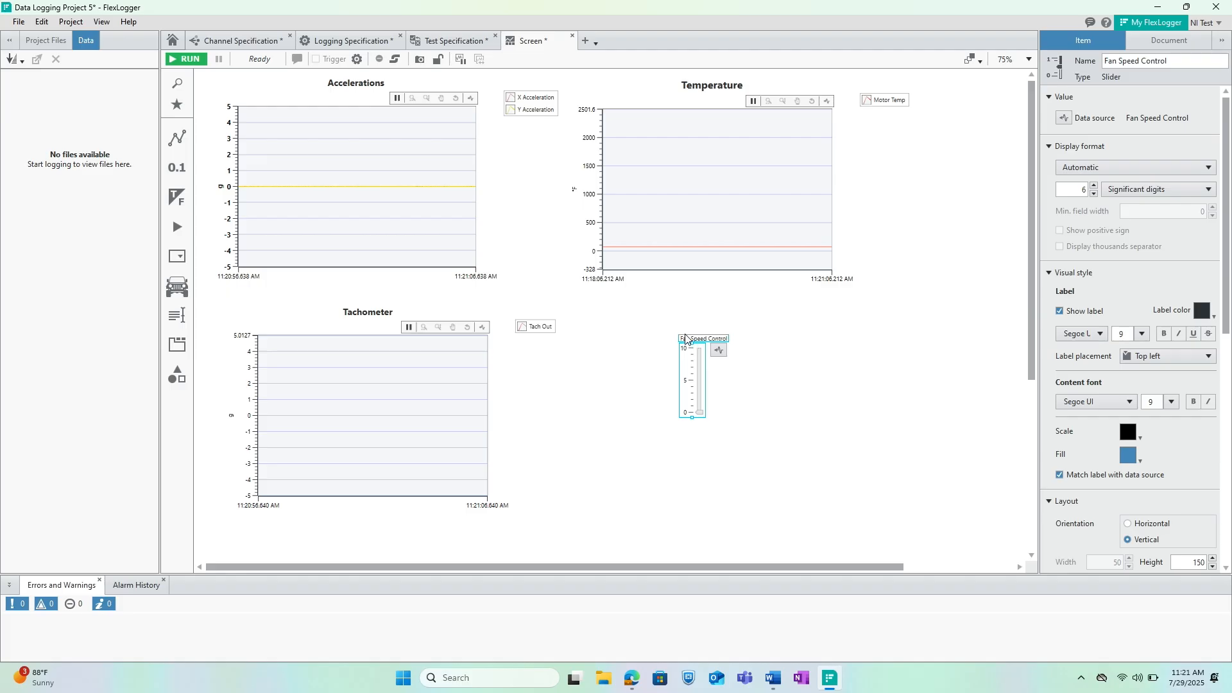
# Format the Fan Speed Control slider's label in bold at size 14, placed top center.
pyautogui.click(1142, 334)
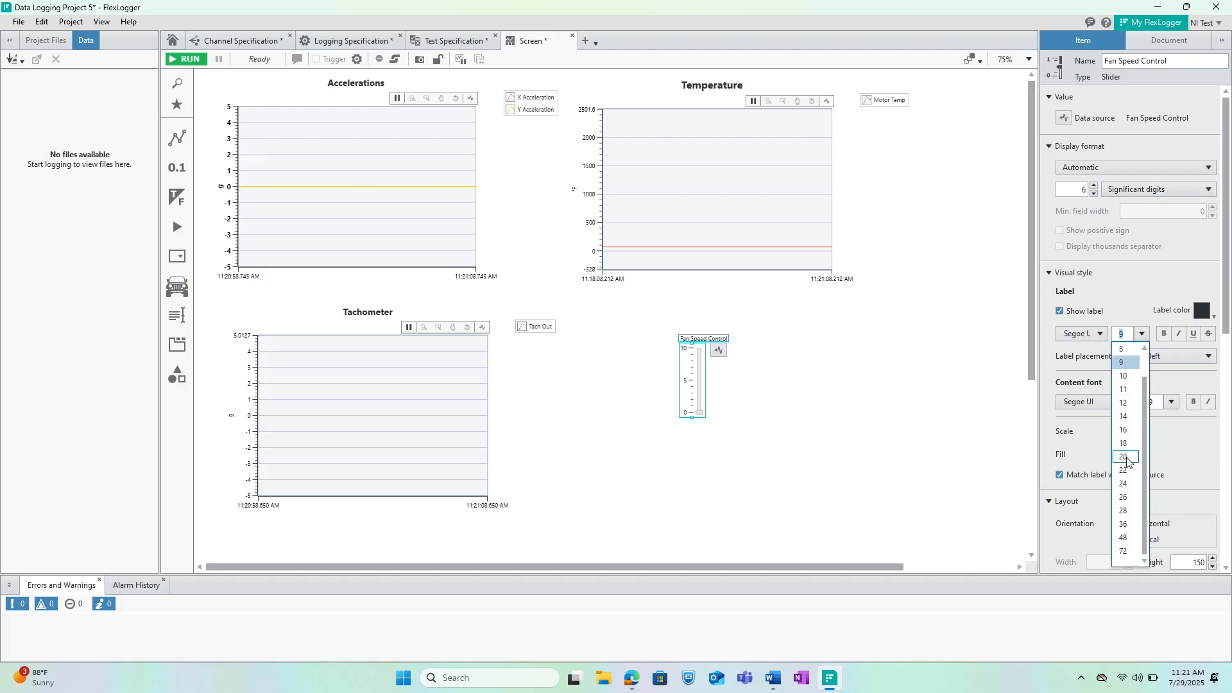
pyautogui.click(1124, 417)
pyautogui.click(1163, 334)
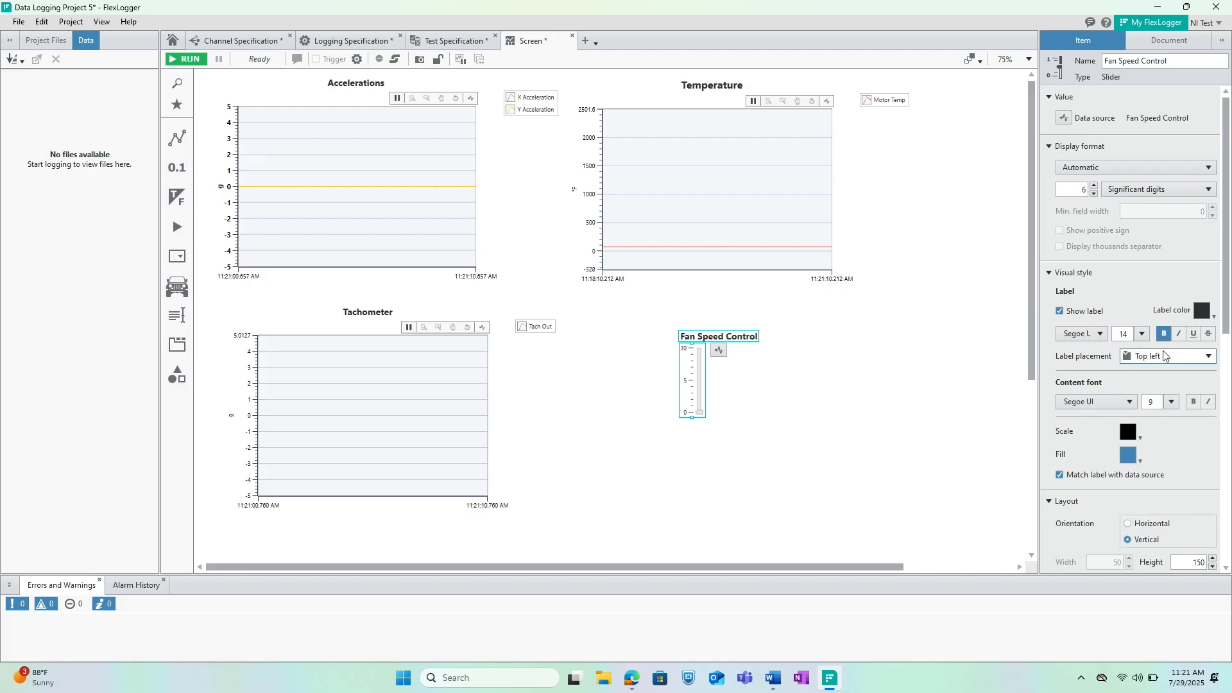
pyautogui.click(1174, 356)
pyautogui.click(1158, 386)
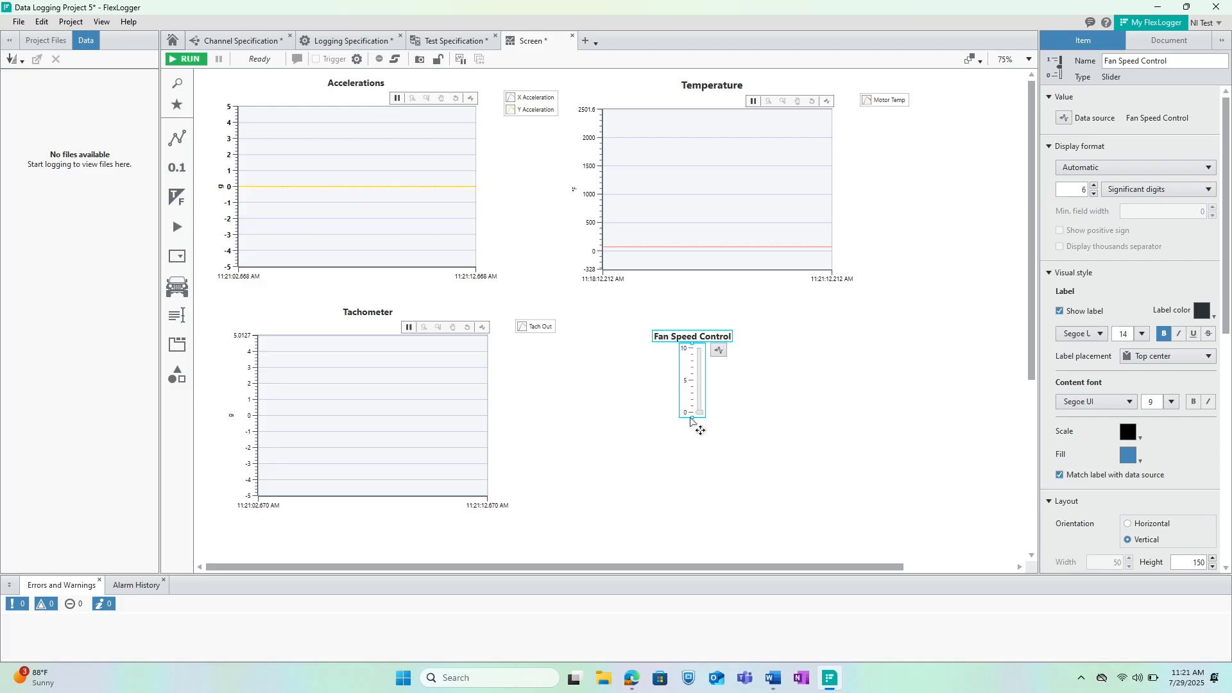
# Stretch the Fan Speed Control slider to a height of about 448 and set its scale maximum to 5.
pyautogui.moveTo(692, 416); pyautogui.dragTo(692, 558)
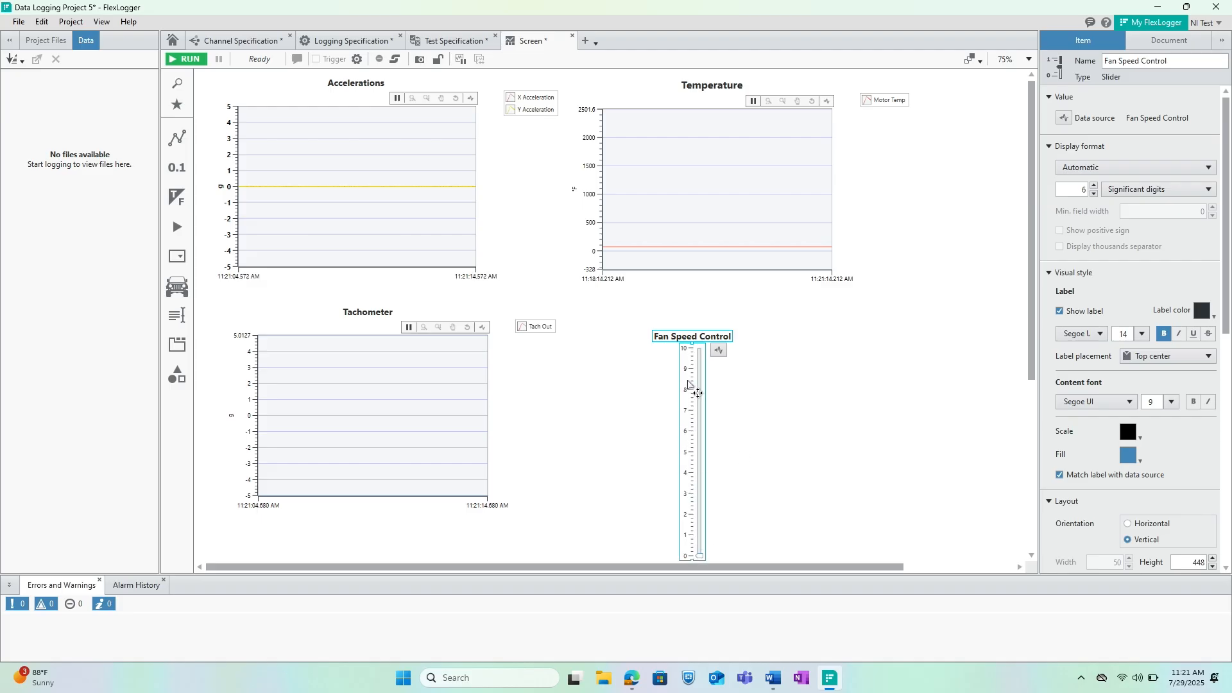
pyautogui.doubleClick(685, 348)
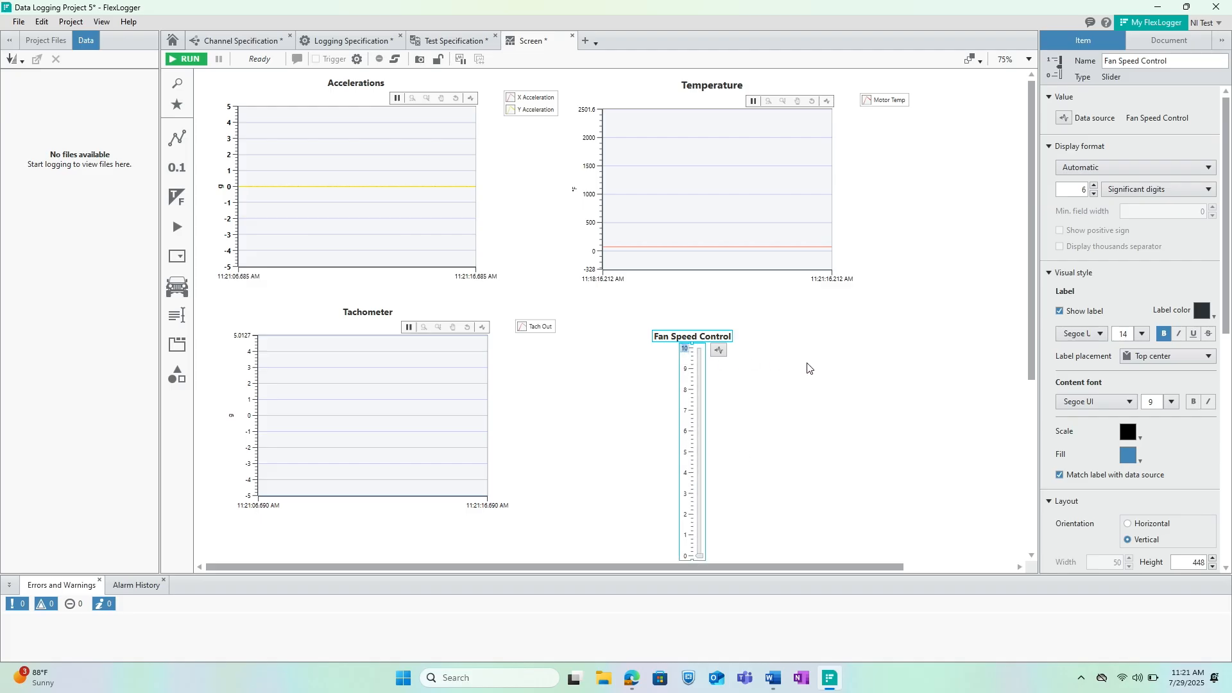
pyautogui.write('5')
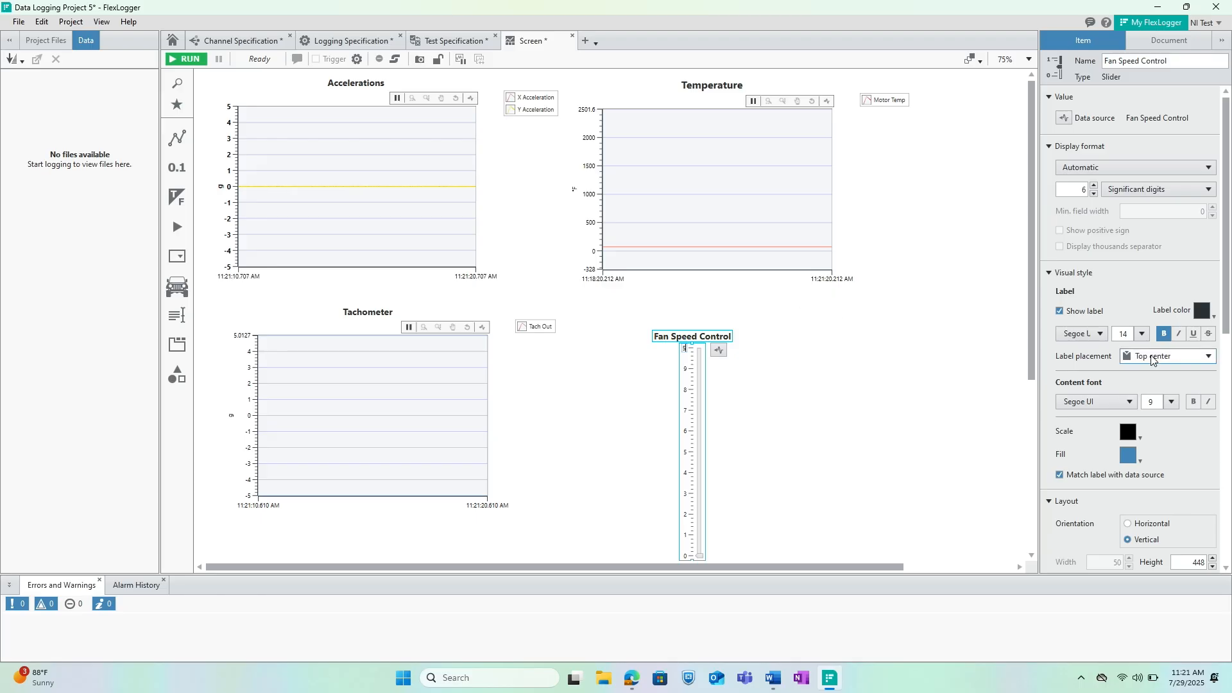
# Format the Fan Speed Control slider's scale text in bold at size 14.
pyautogui.click(1171, 402)
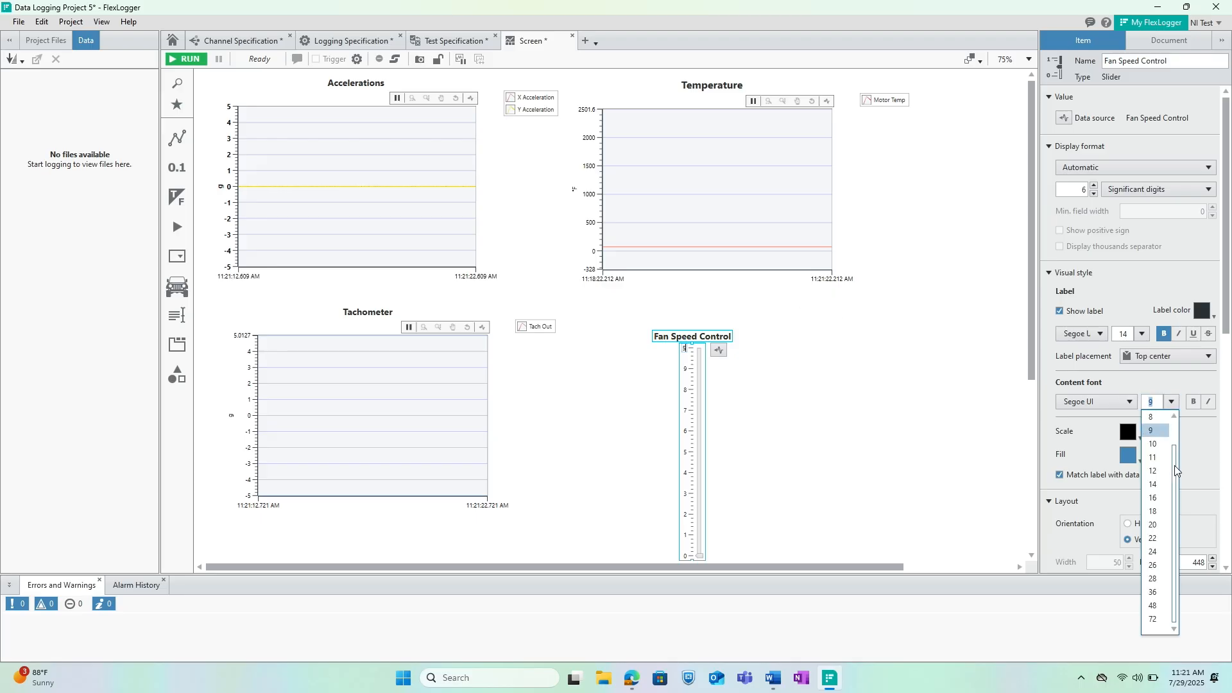
pyautogui.click(1157, 460)
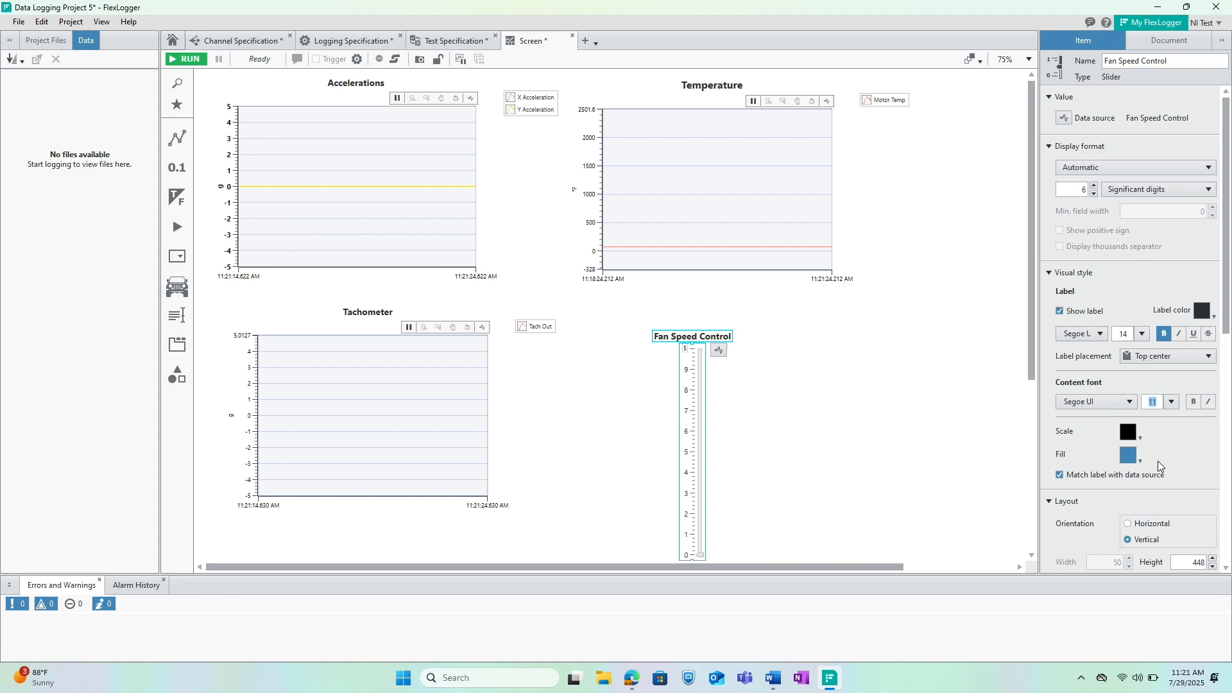
pyautogui.click(1162, 405)
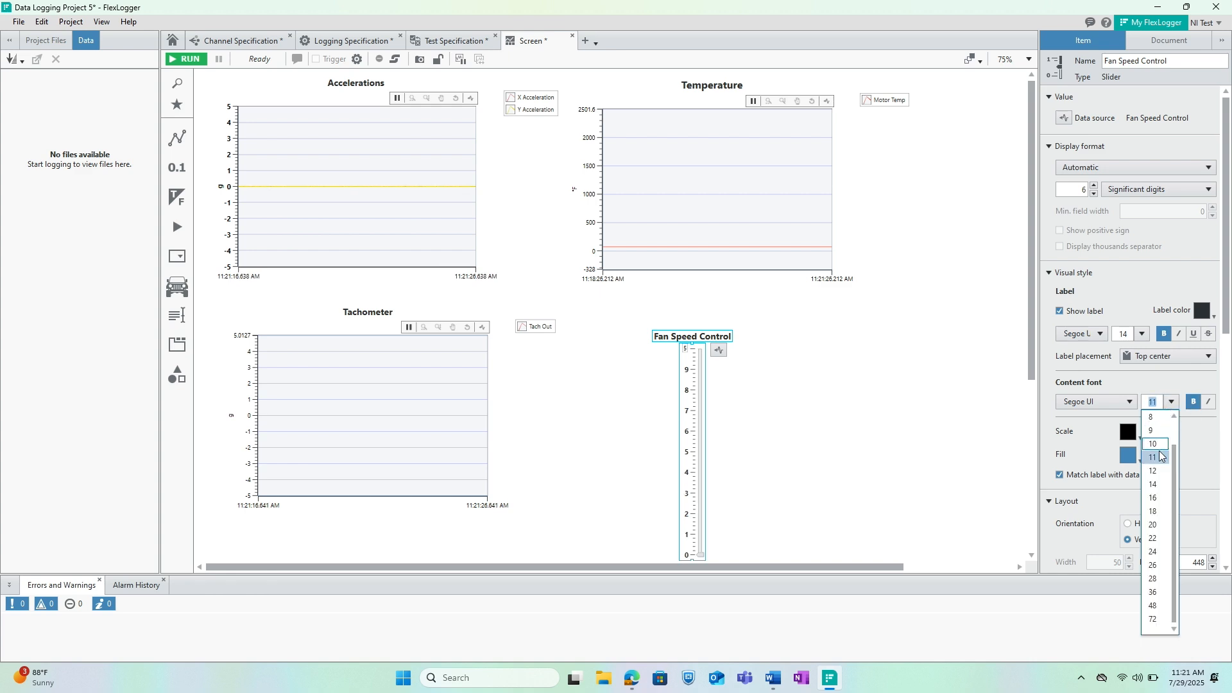
pyautogui.click(1152, 492)
pyautogui.click(822, 436)
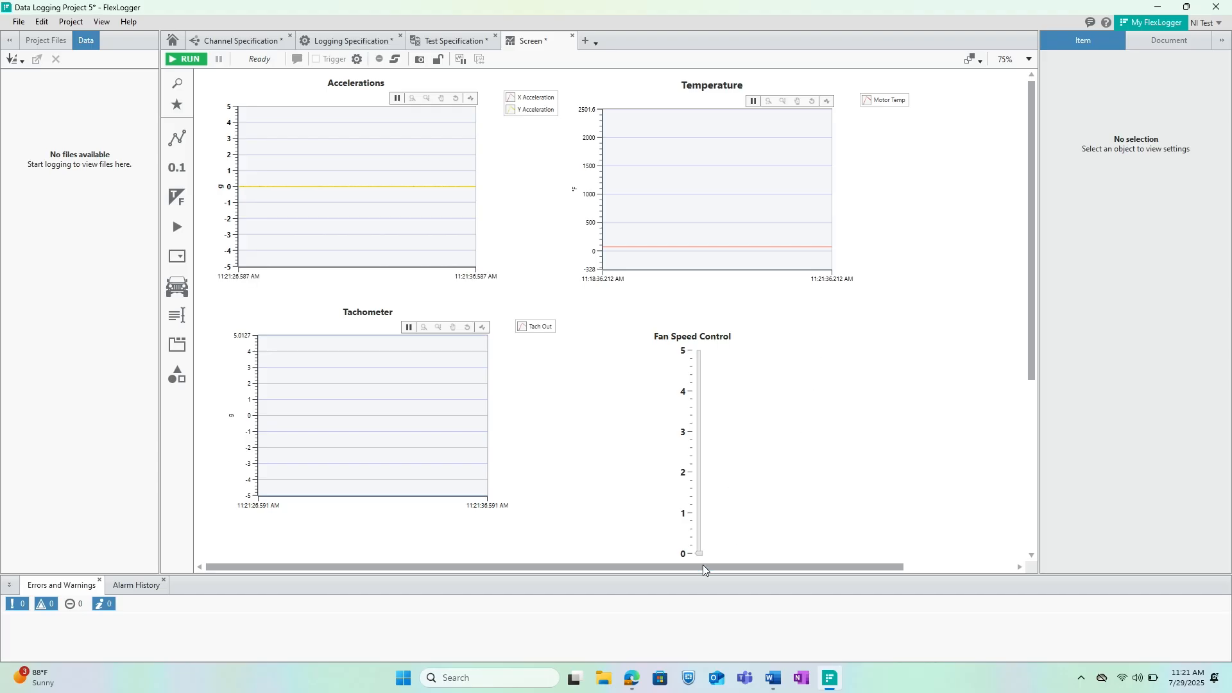
# Raise the Fan Speed Control slider to about 3.2 and scale the Accelerations graph's vertical axis to its visible data.
pyautogui.moveTo(698, 553); pyautogui.dragTo(699, 421)
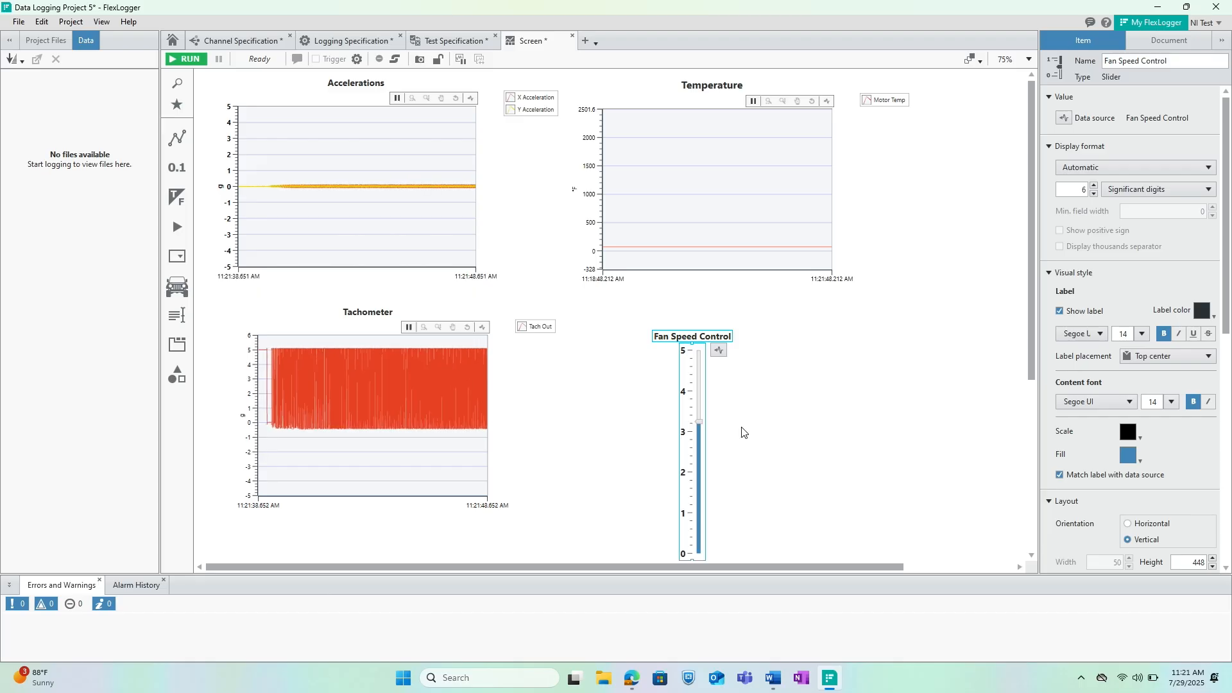
pyautogui.rightClick(231, 172)
pyautogui.click(286, 278)
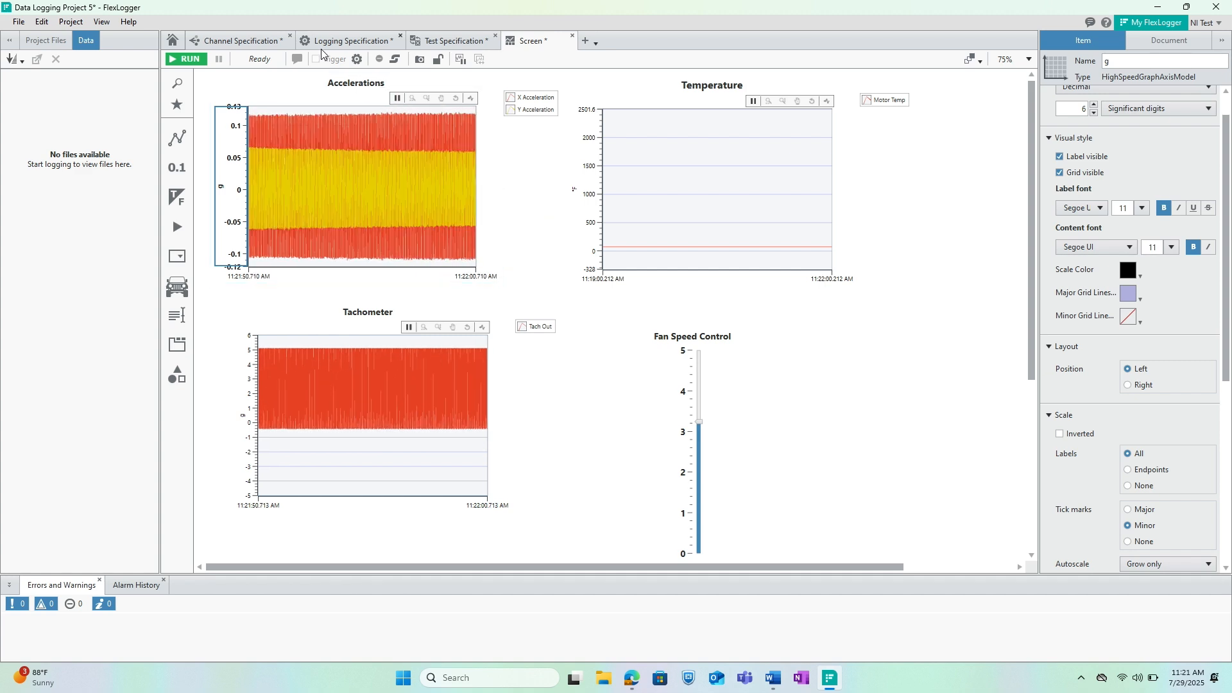
# Pause the Accelerations graph, zoom horizontally into a section of the signal, and resume live plotting.
pyautogui.click(398, 101)
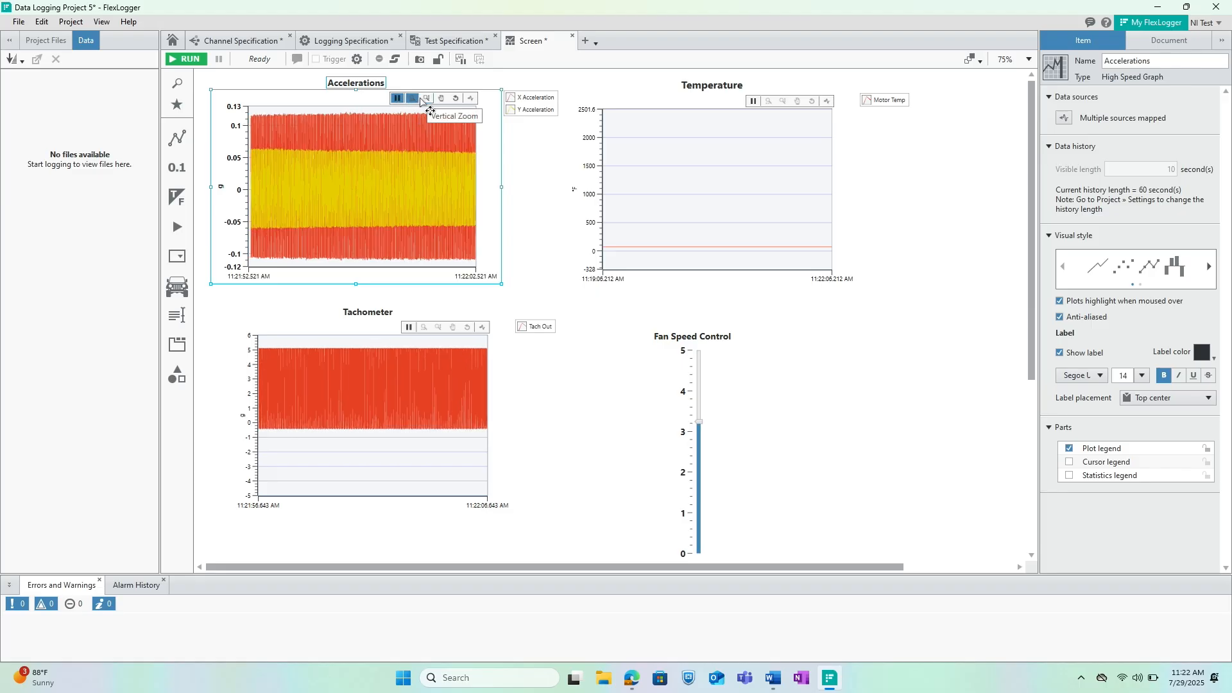
pyautogui.click(414, 97)
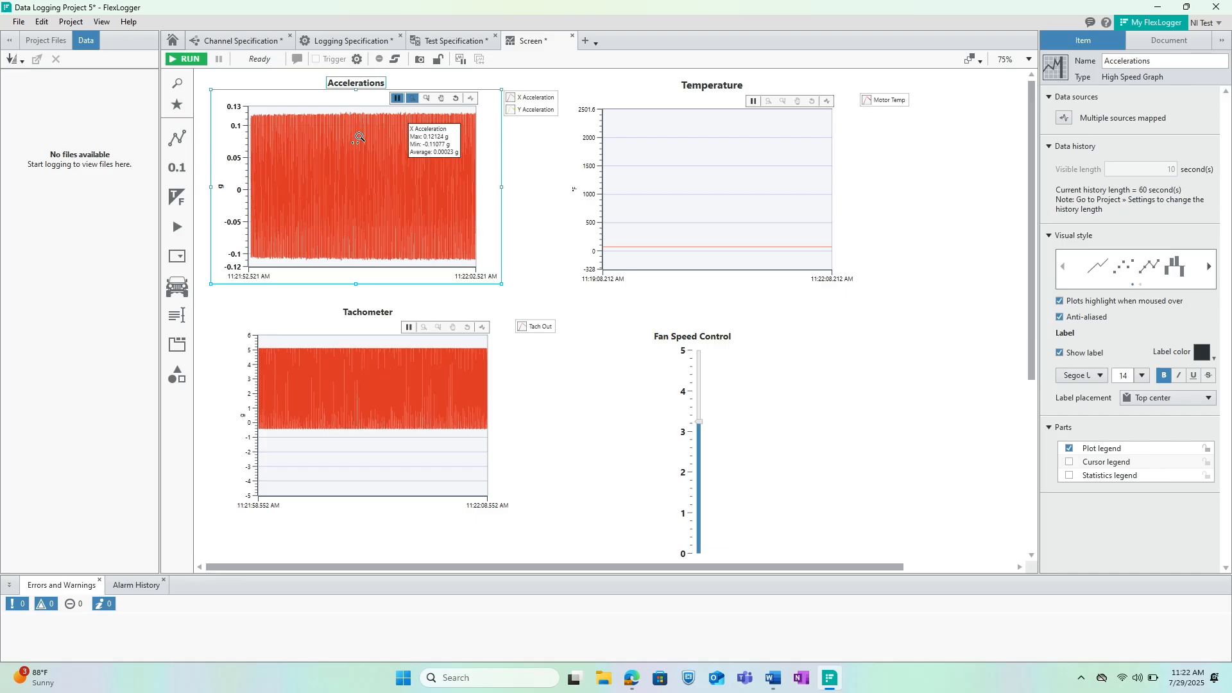
pyautogui.moveTo(294, 107)
pyautogui.mouseDown()
pyautogui.moveTo(378, 121)
pyautogui.moveTo(304, 110)
pyautogui.mouseUp()
pyautogui.moveTo(302, 152); pyautogui.dragTo(474, 167)
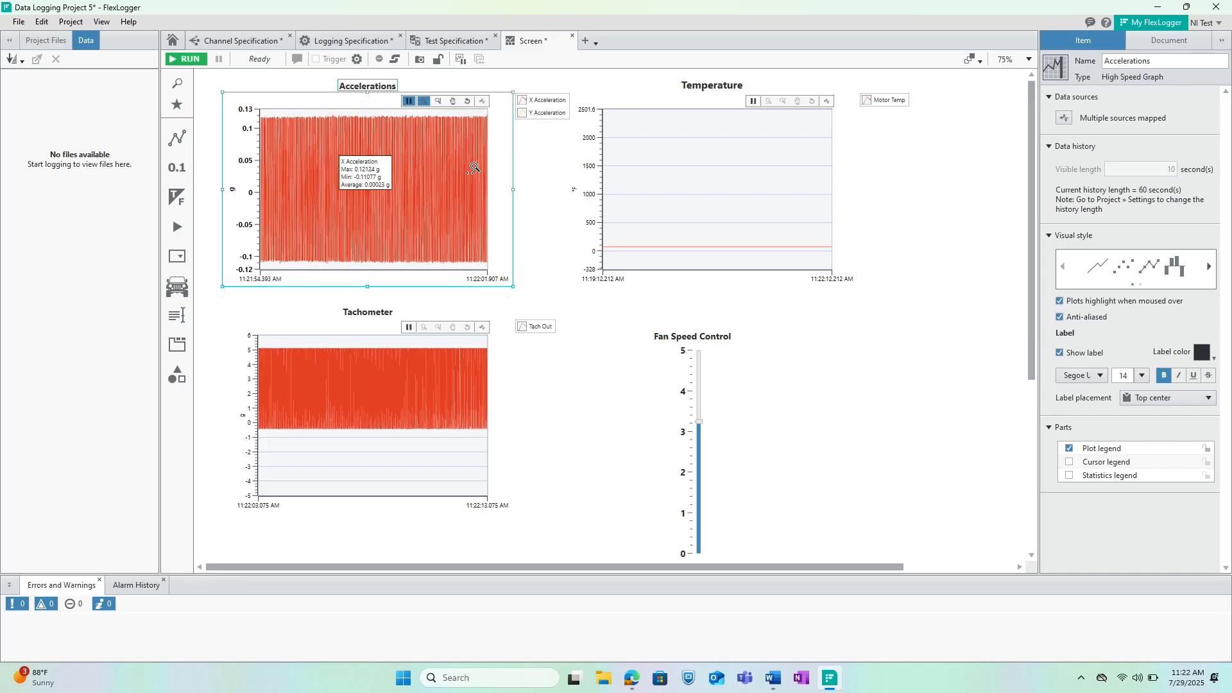
pyautogui.click(409, 101)
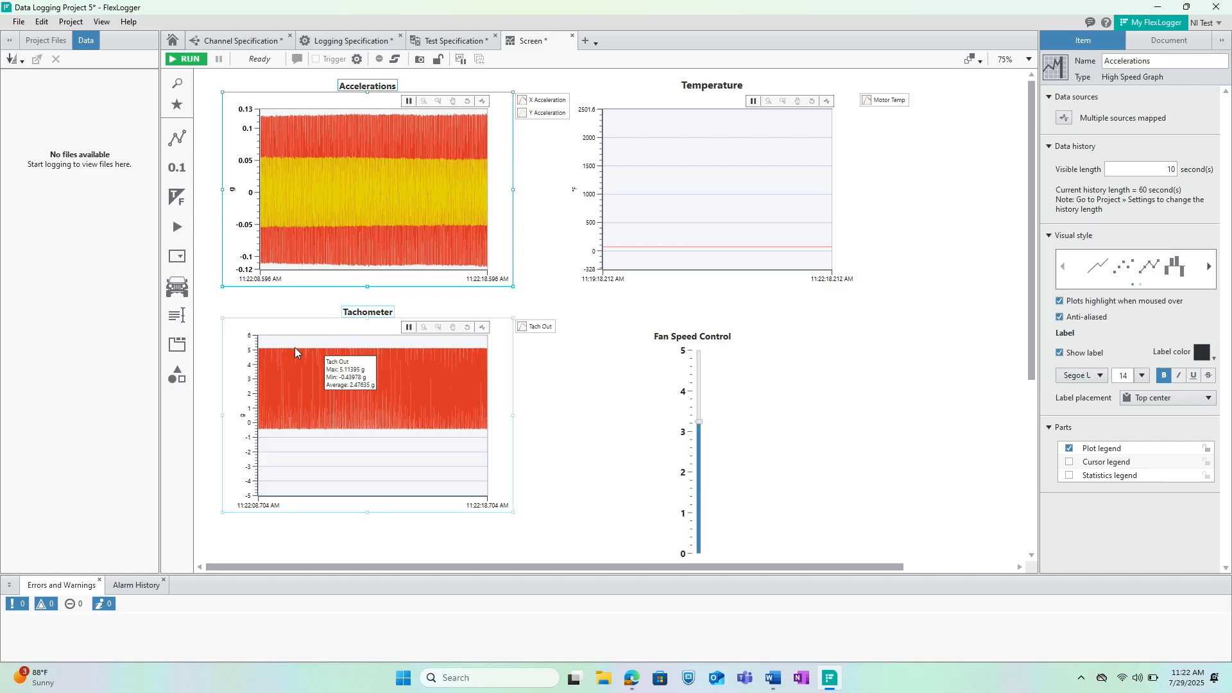
# Scale the vertical axes of the Tachometer and Temperature graphs to their visible data.
pyautogui.click(248, 364)
pyautogui.rightClick(248, 364)
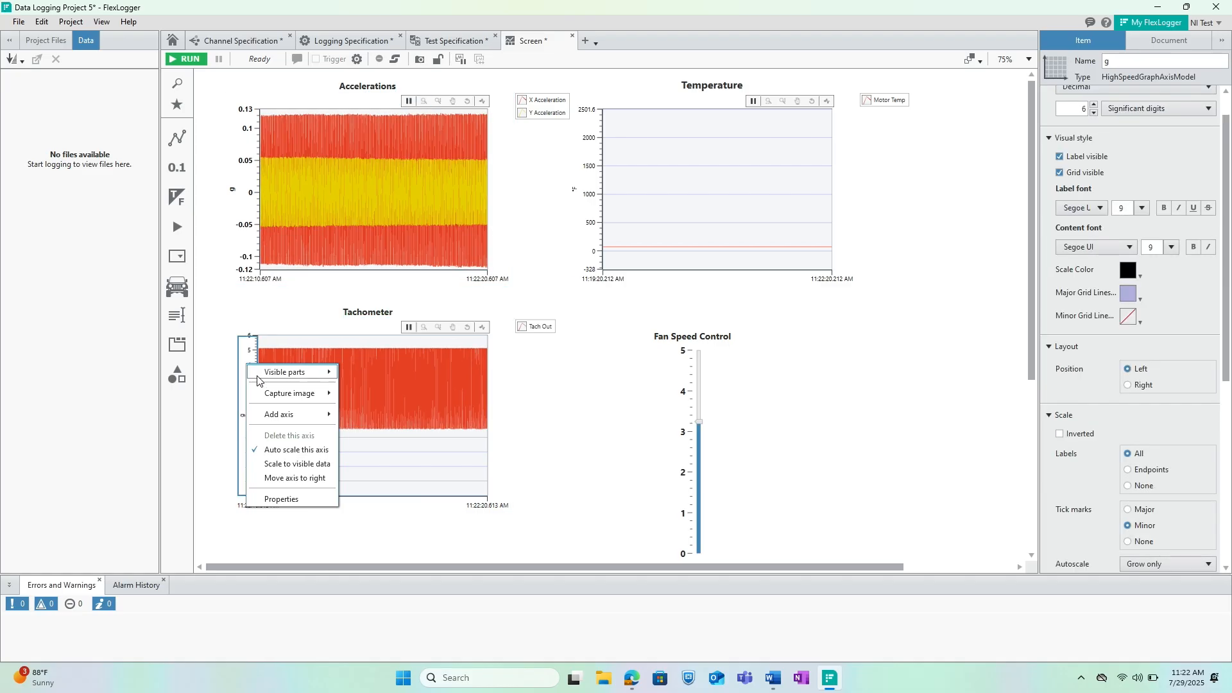
pyautogui.click(307, 463)
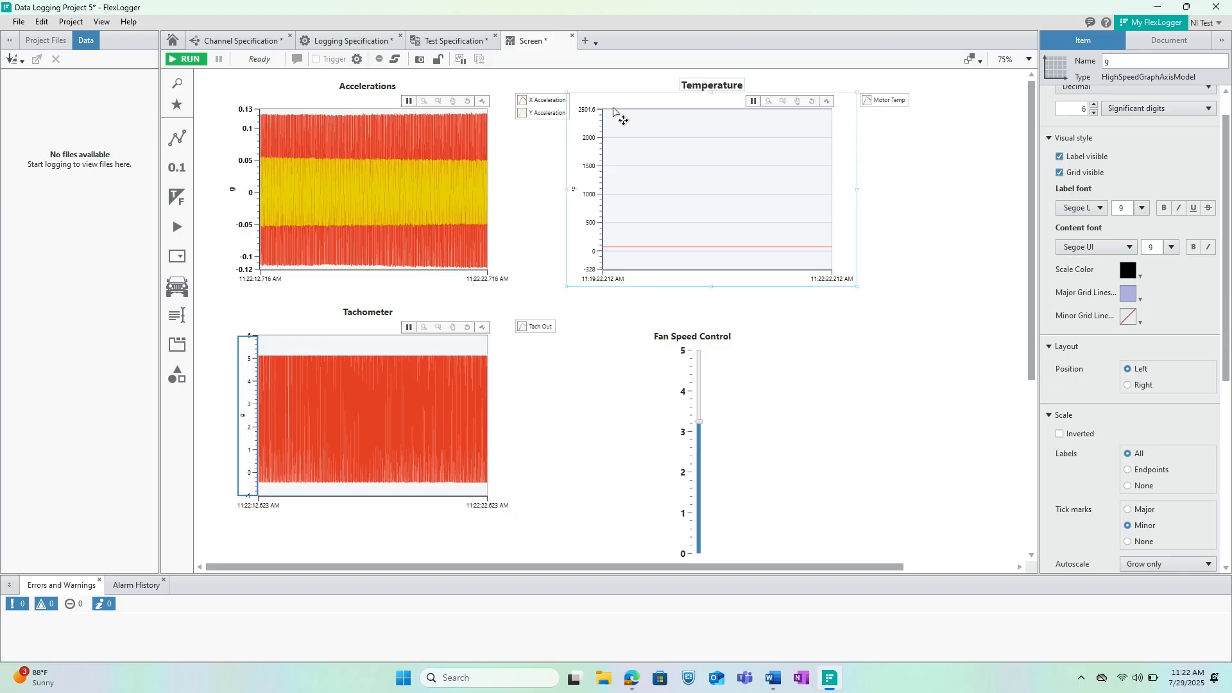
pyautogui.rightClick(582, 141)
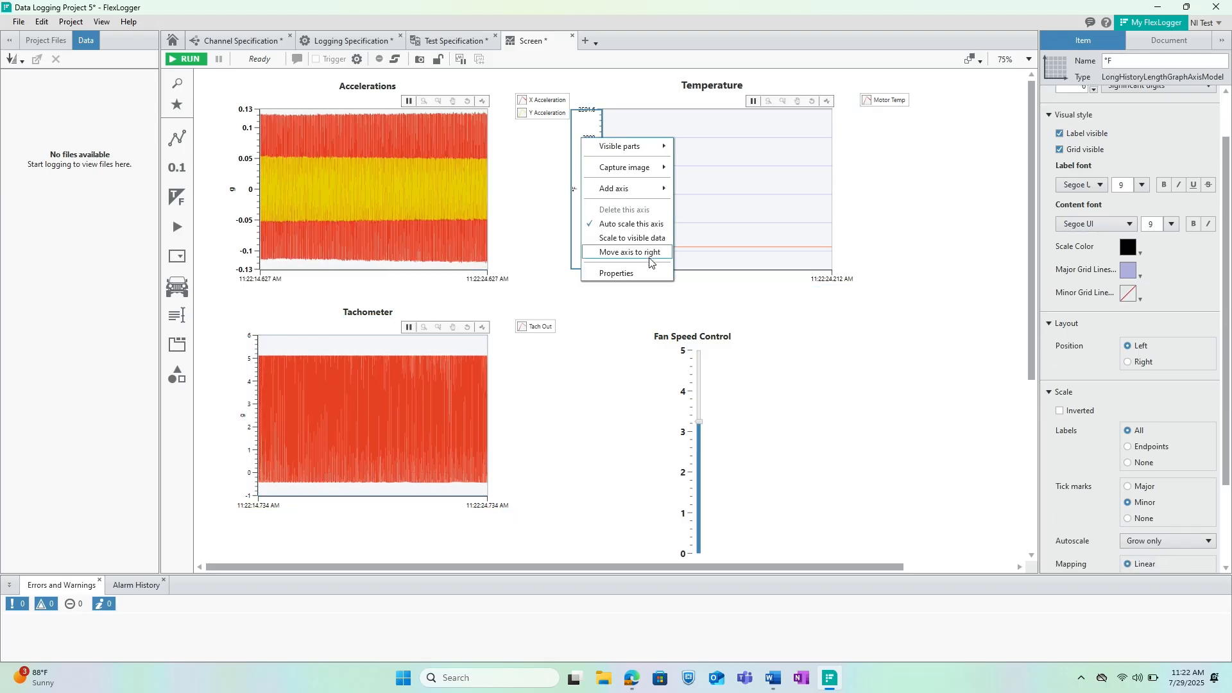
pyautogui.click(646, 238)
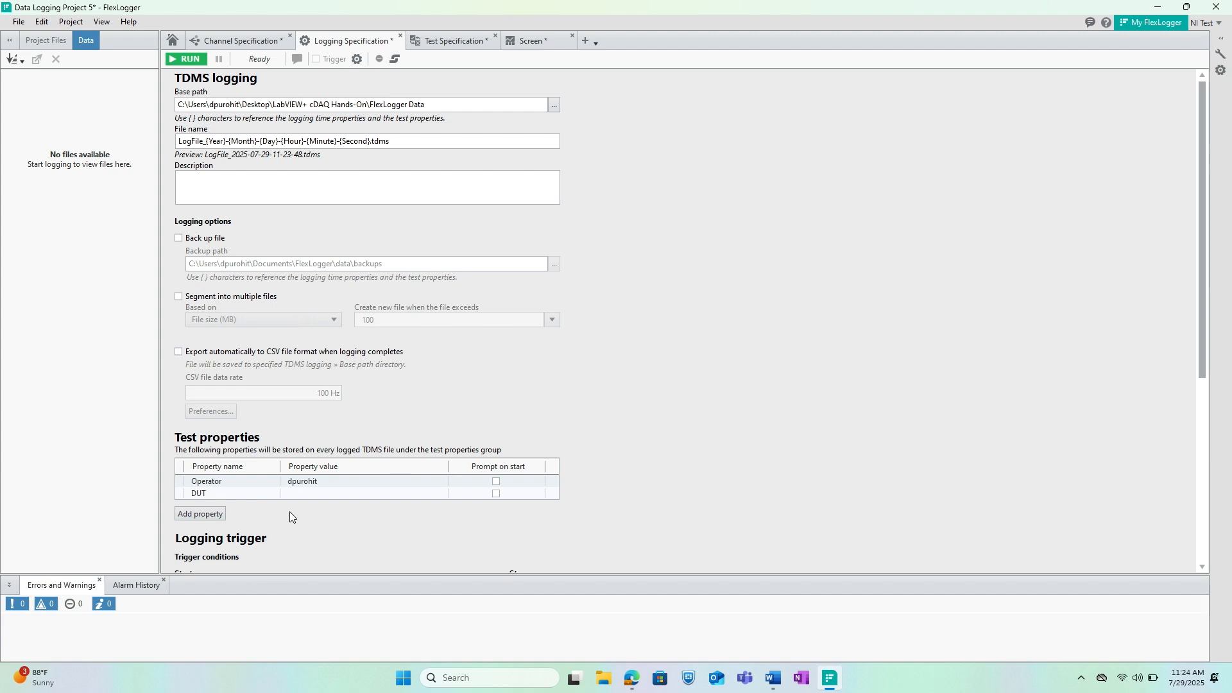
# Add a test property named Test Case to the Logging Specification.
pyautogui.click(207, 516)
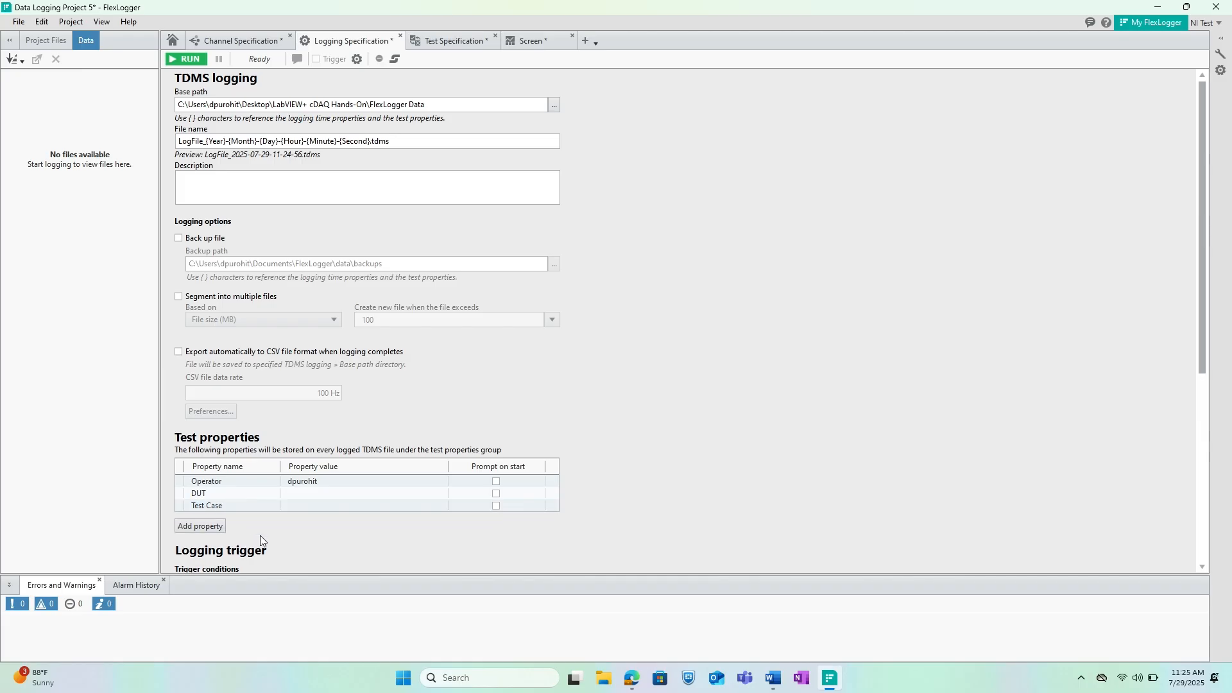
pyautogui.scroll(-5, 319, 556)
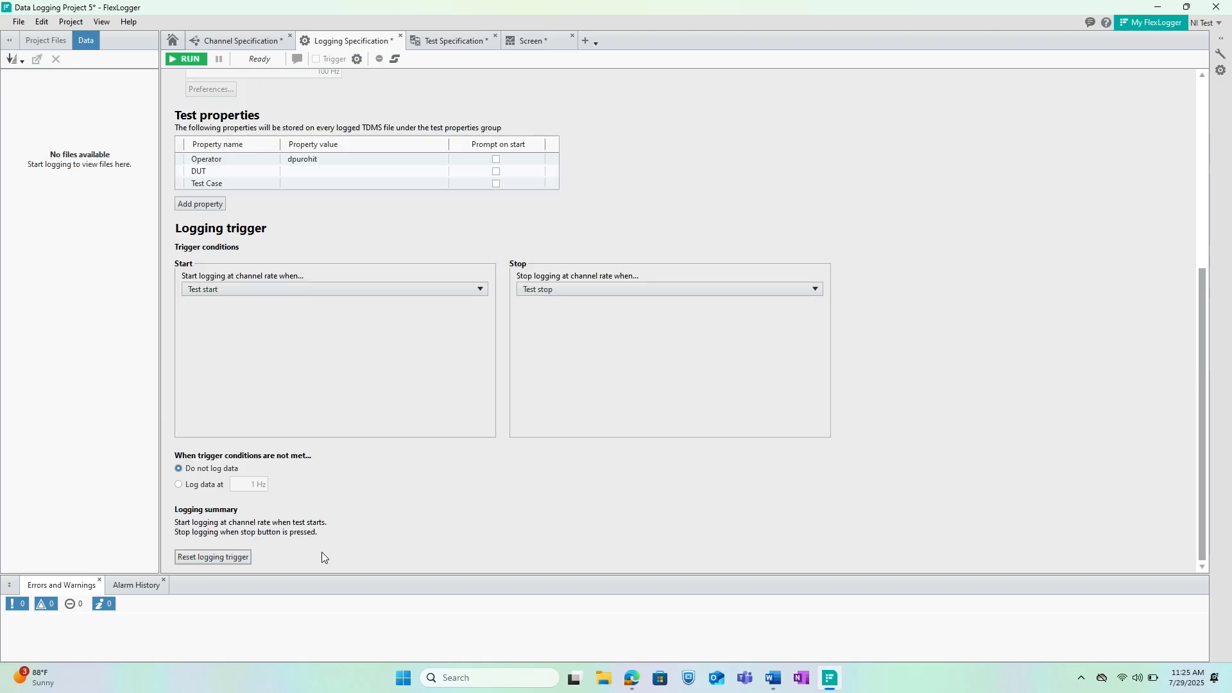